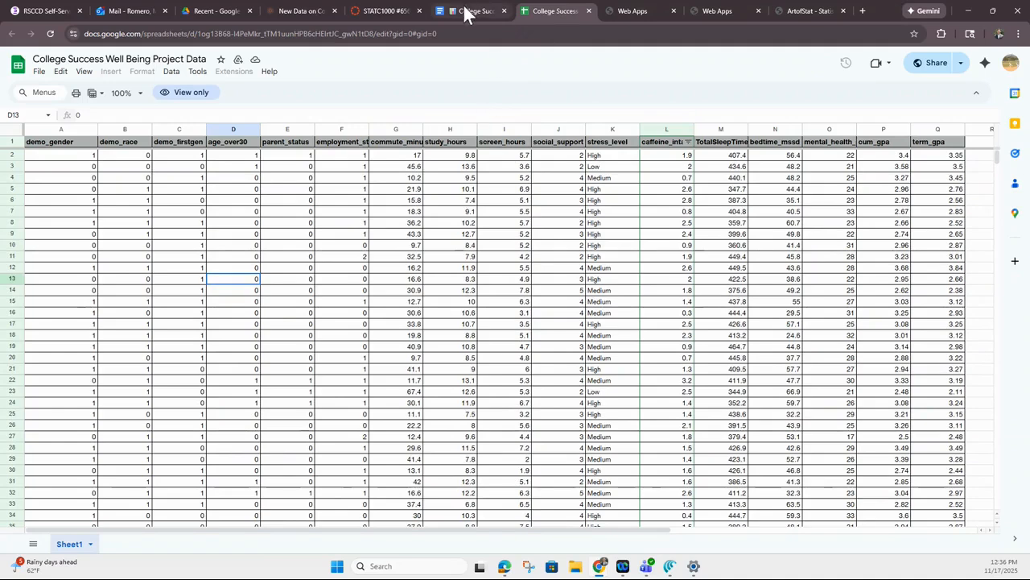
# Examine the research question comparing high stress in parents and non-parents and its 2 Proportion Z-Test in the cookbook document
pyautogui.click(388, 272)
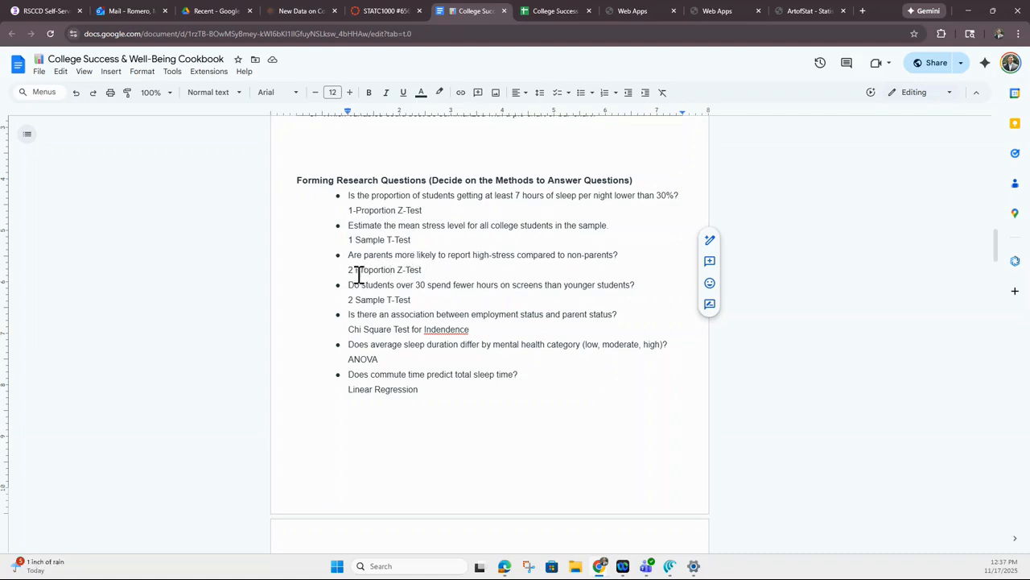
pyautogui.moveTo(422, 270); pyautogui.dragTo(356, 270)
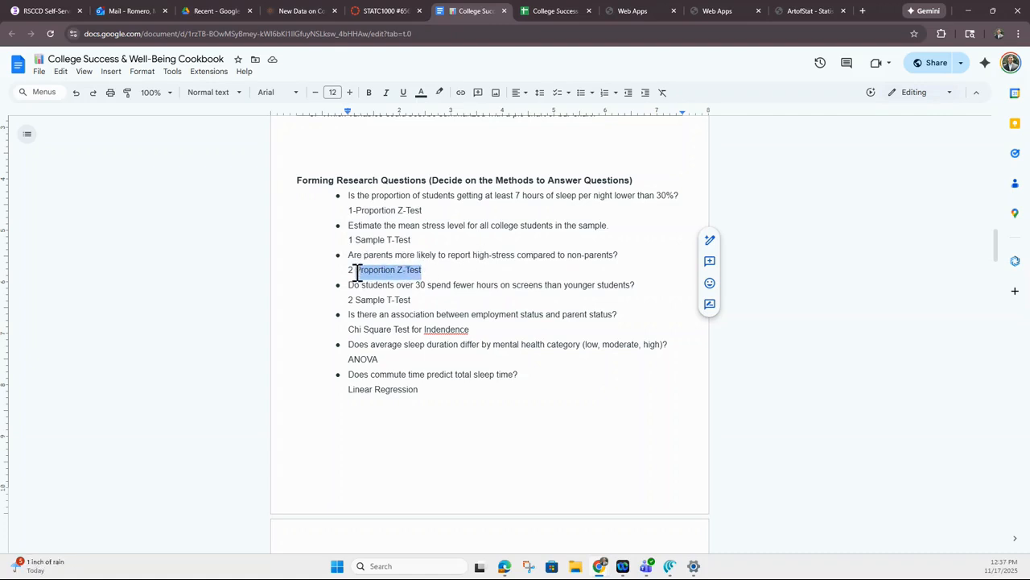
# Look over the open Art of Stat web apps pages, the site's home page and the project data spreadsheet
pyautogui.click(632, 12)
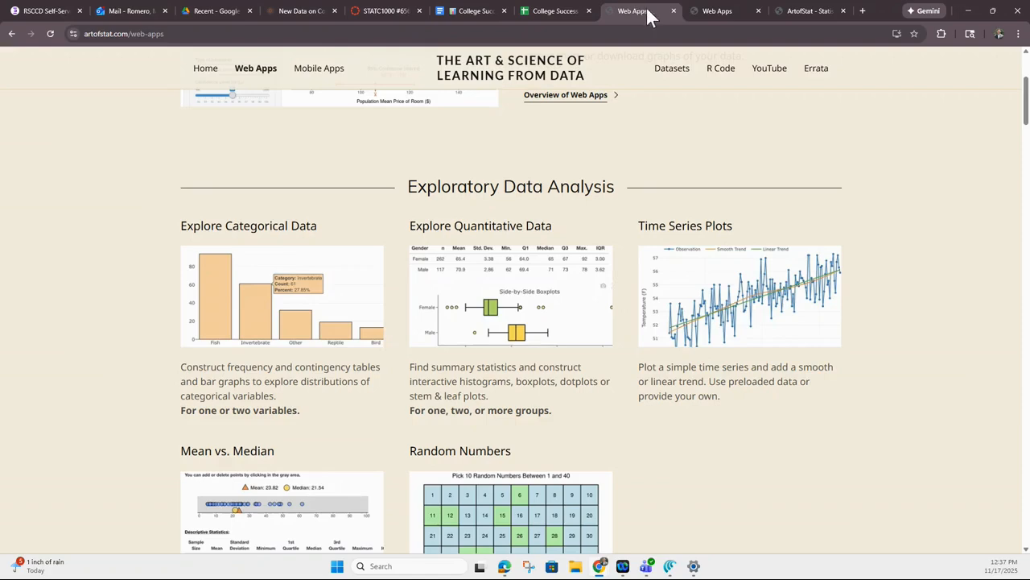
pyautogui.click(717, 15)
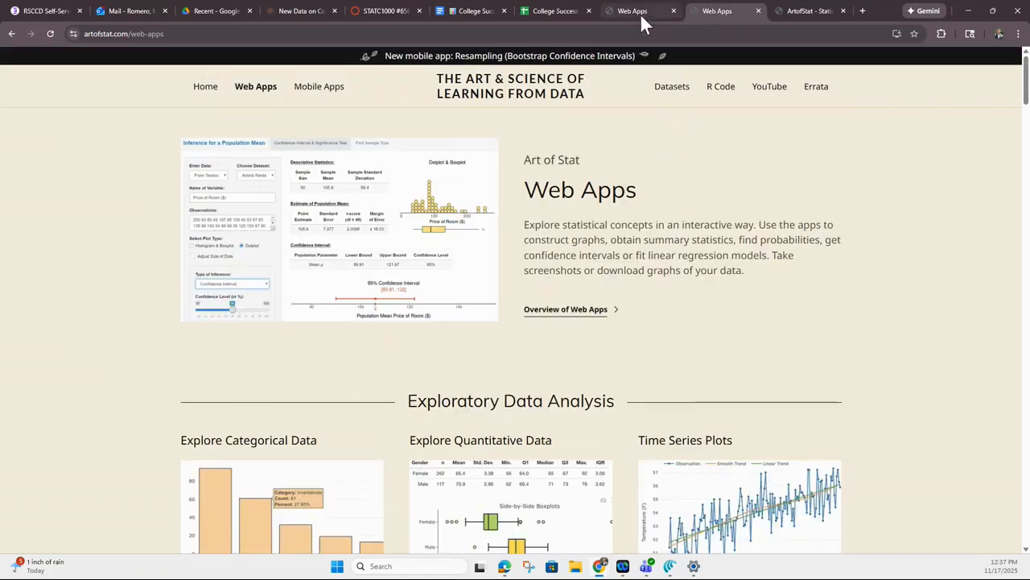
pyautogui.click(639, 14)
pyautogui.scroll(3, 684, 201)
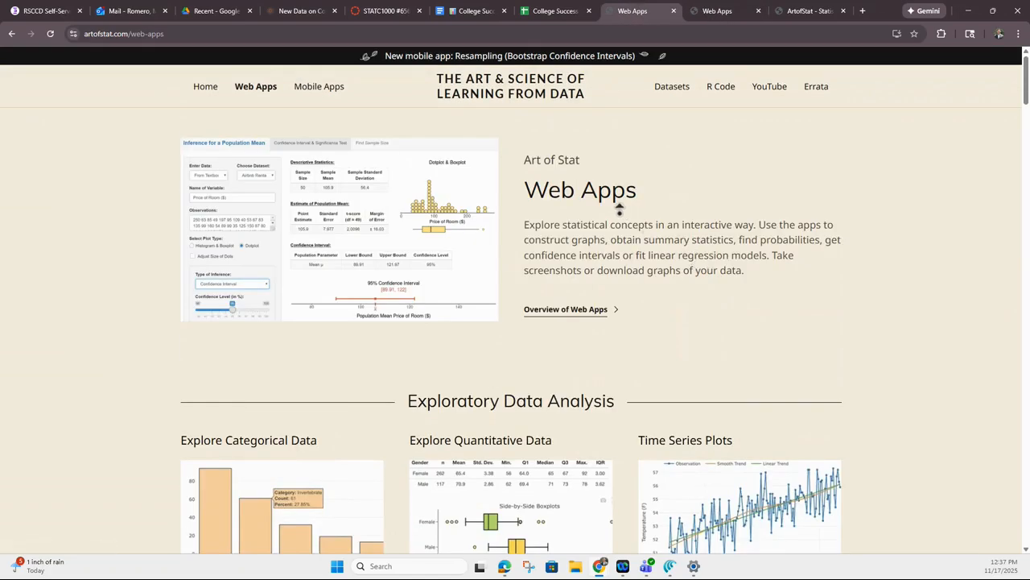
pyautogui.click(717, 14)
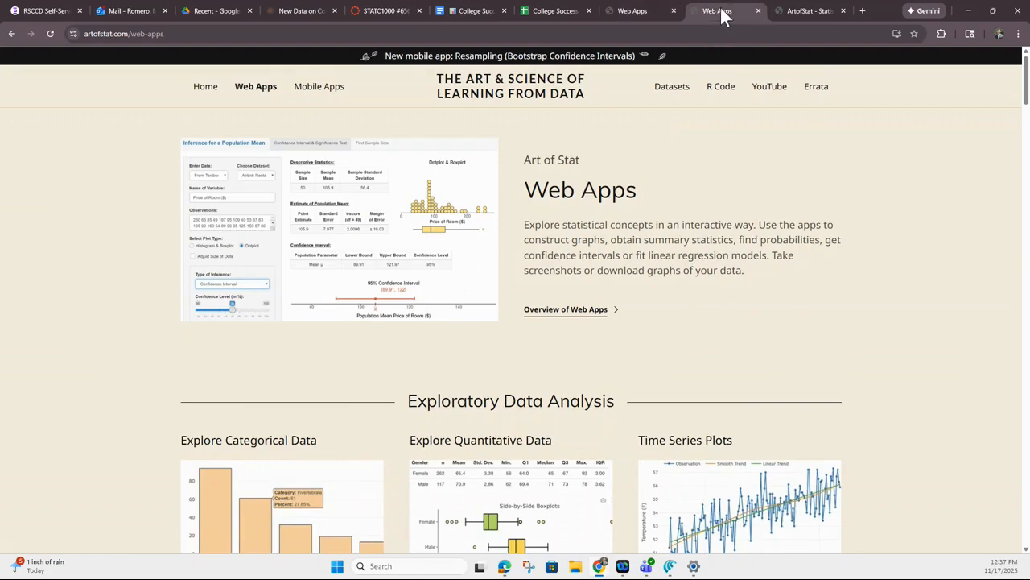
pyautogui.click(797, 11)
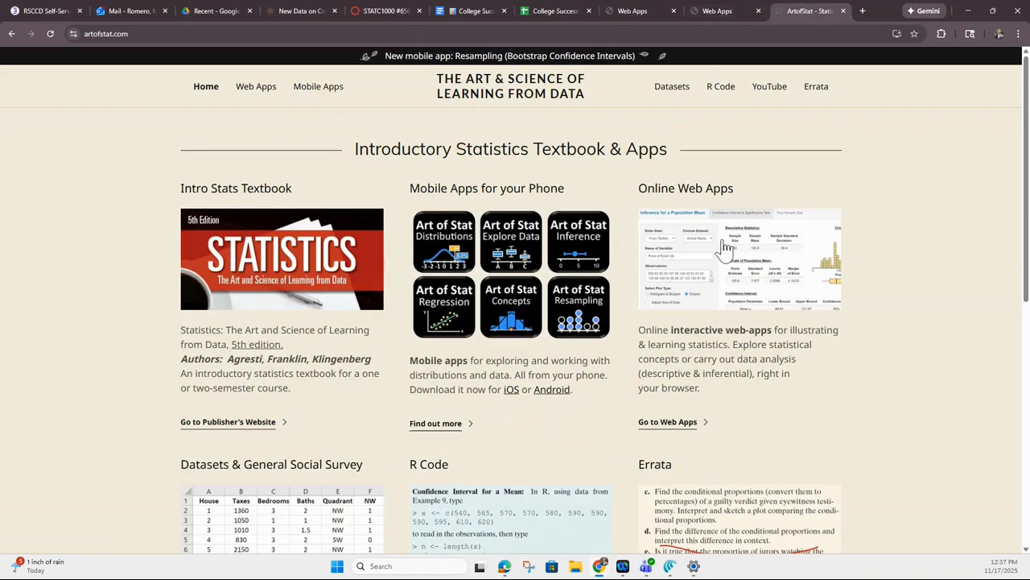
pyautogui.click(634, 11)
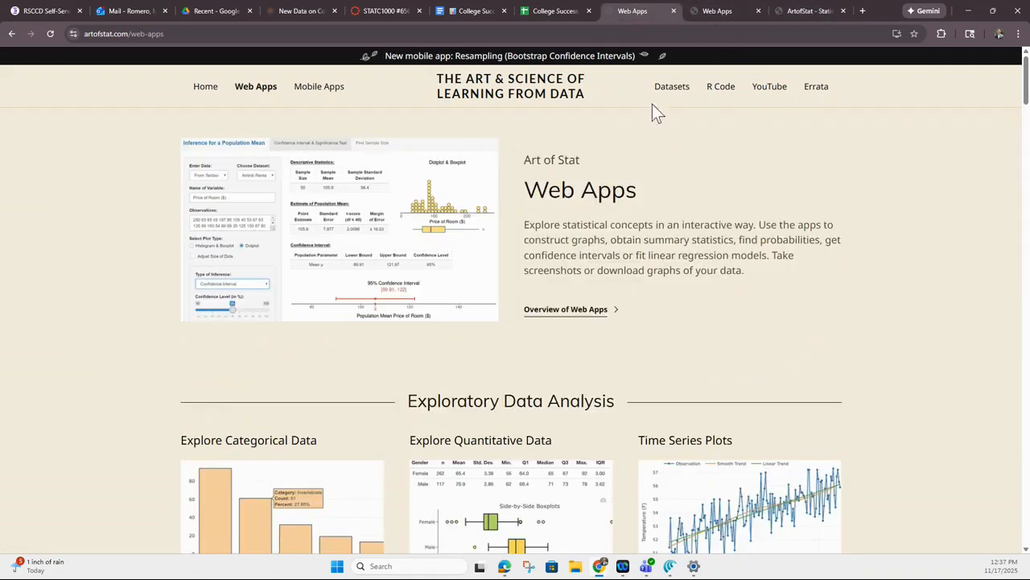
pyautogui.scroll(-2, 602, 370)
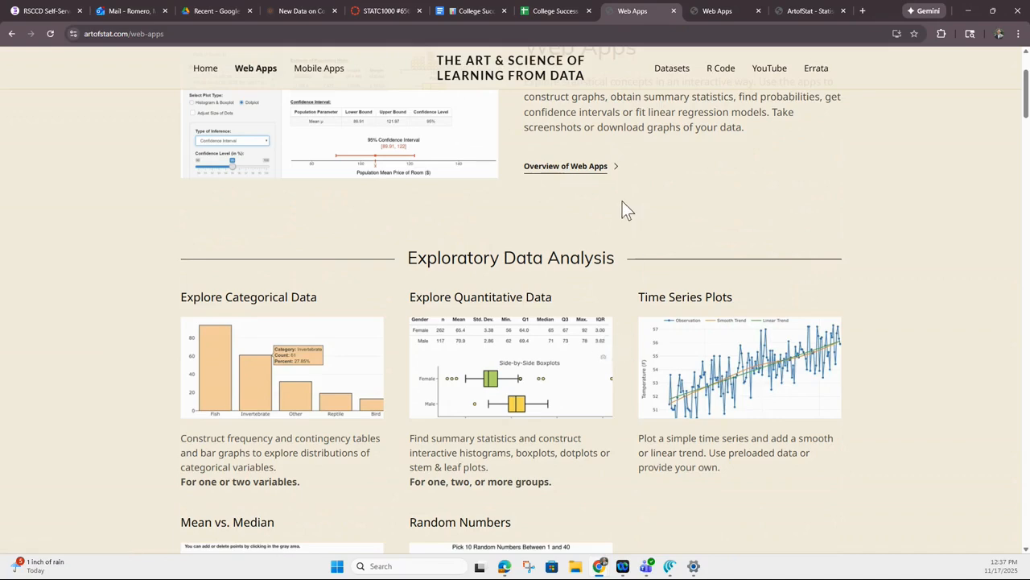
pyautogui.click(563, 12)
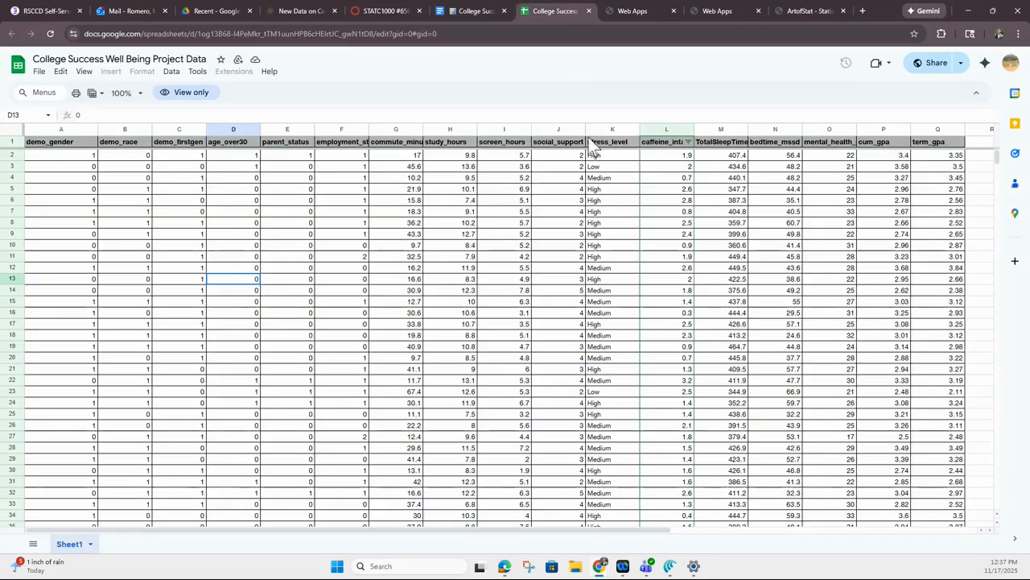
pyautogui.click(708, 14)
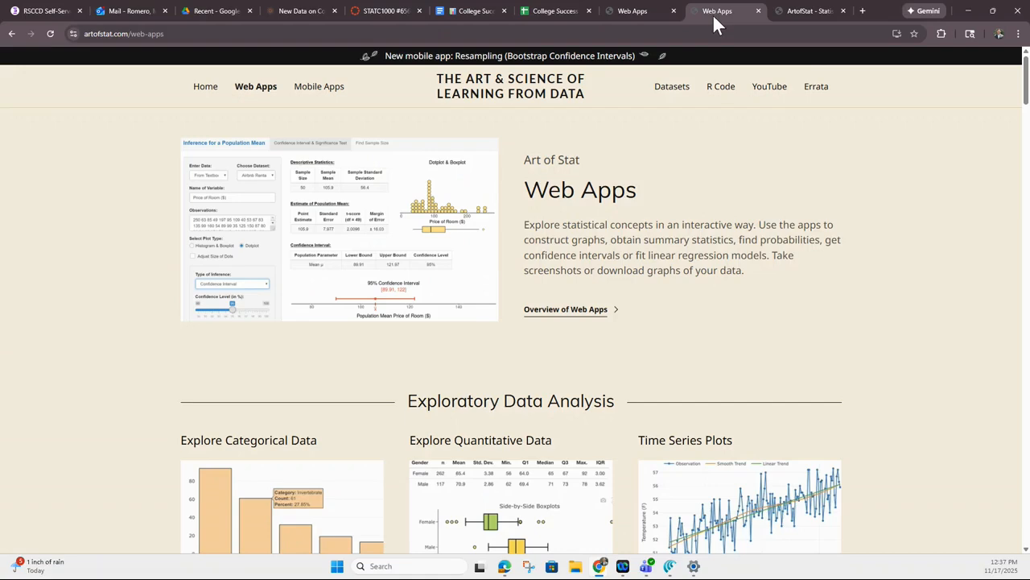
pyautogui.click(805, 14)
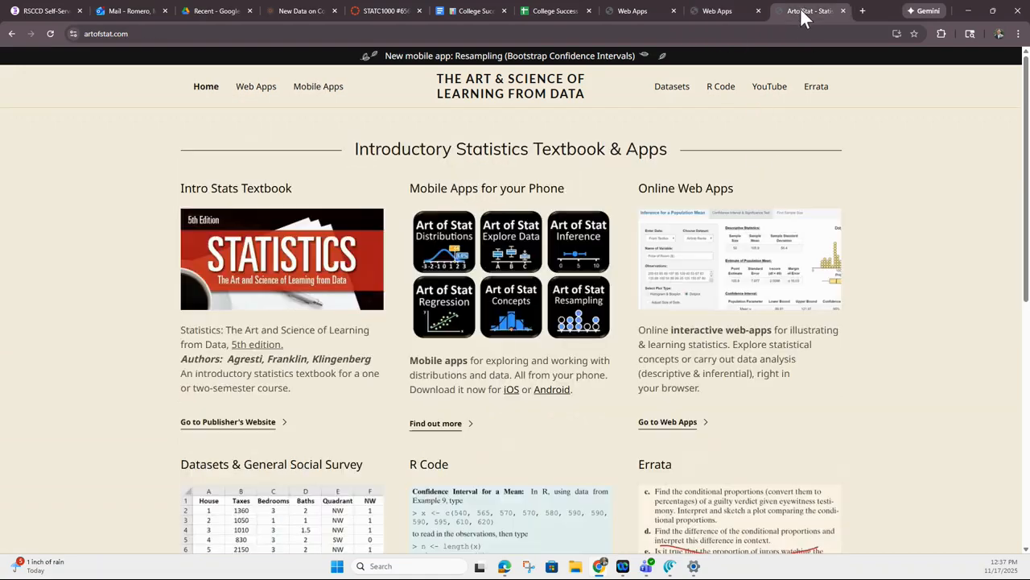
# Open the Explore Categorical Data web app, dismiss its notice and set the data entry to Individual Observations
pyautogui.click(634, 14)
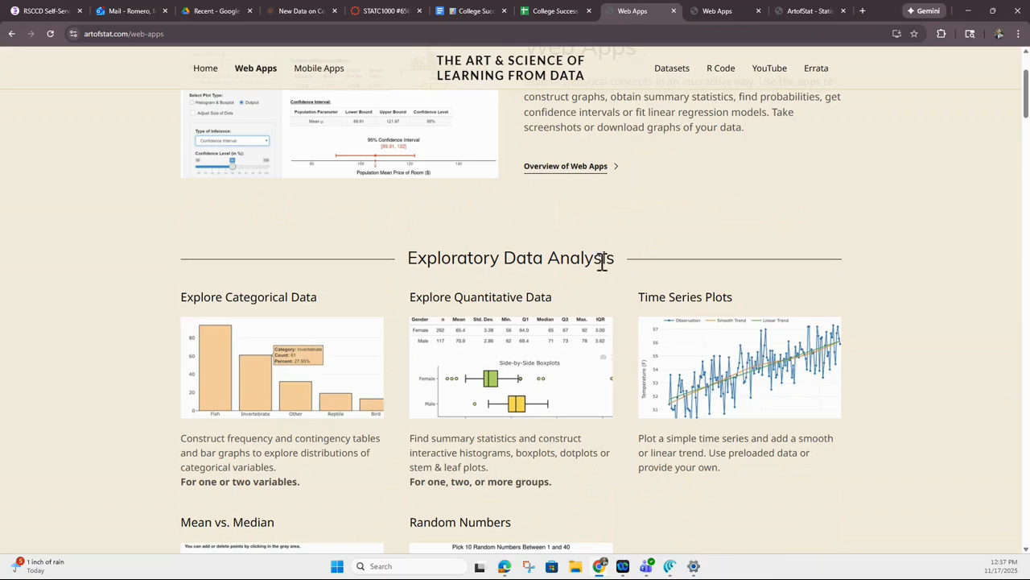
pyautogui.click(305, 376)
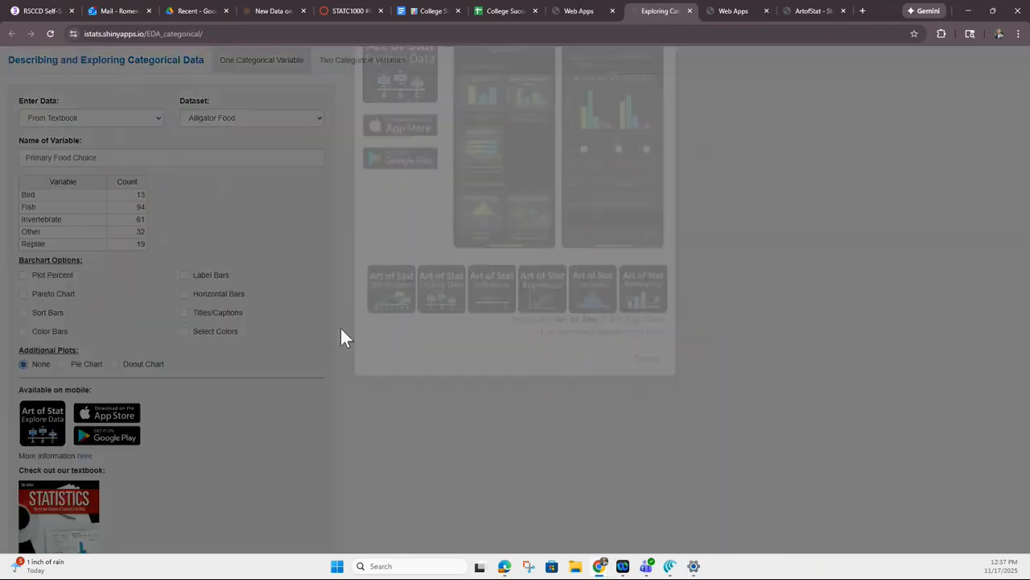
pyautogui.click(647, 449)
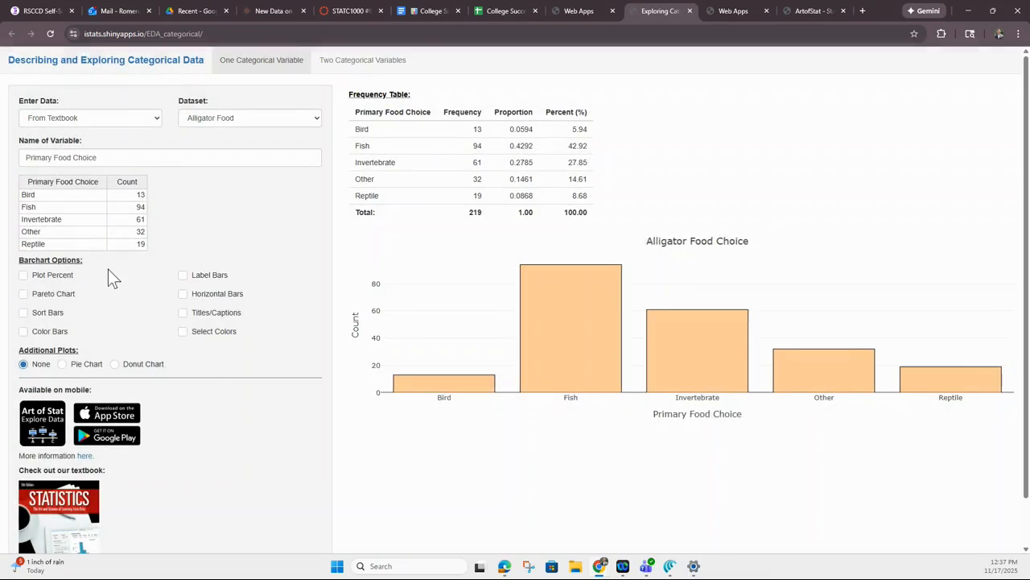
pyautogui.click(138, 122)
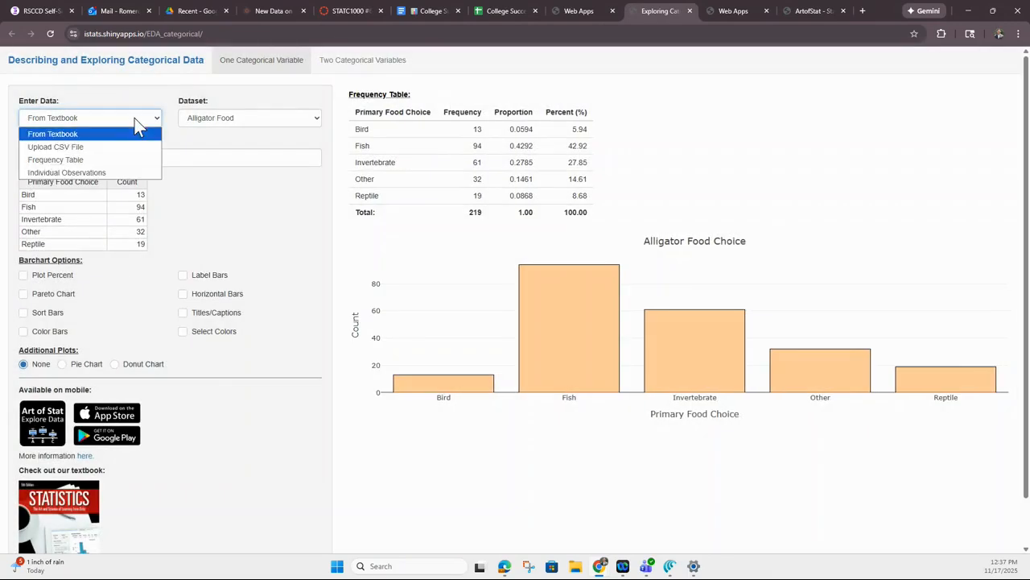
pyautogui.click(121, 169)
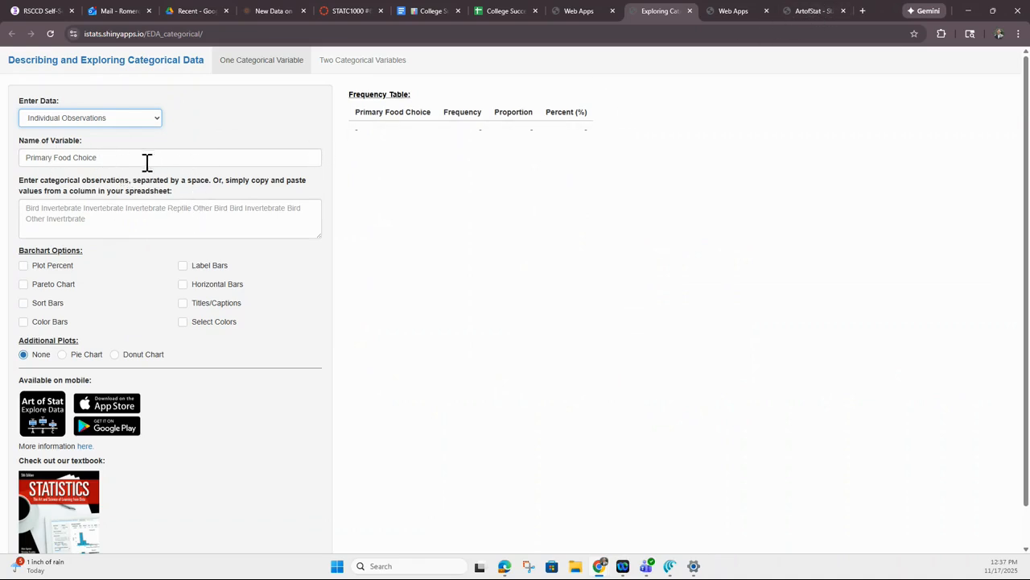
# Name the variable Stress and place the cursor in the box for categorical observations
pyautogui.moveTo(103, 159); pyautogui.dragTo(4, 158)
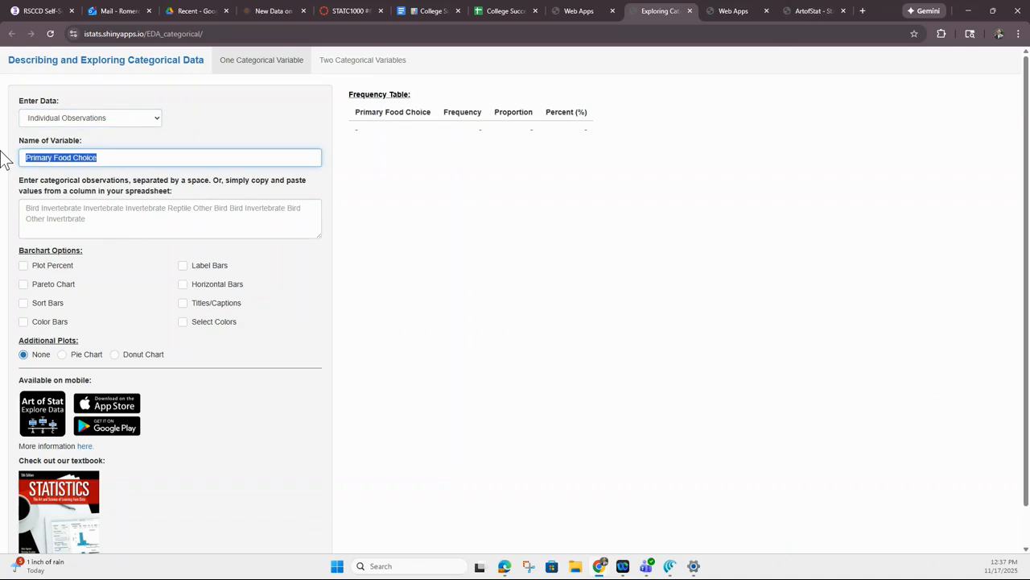
pyautogui.write('Stress')
pyautogui.click(170, 222)
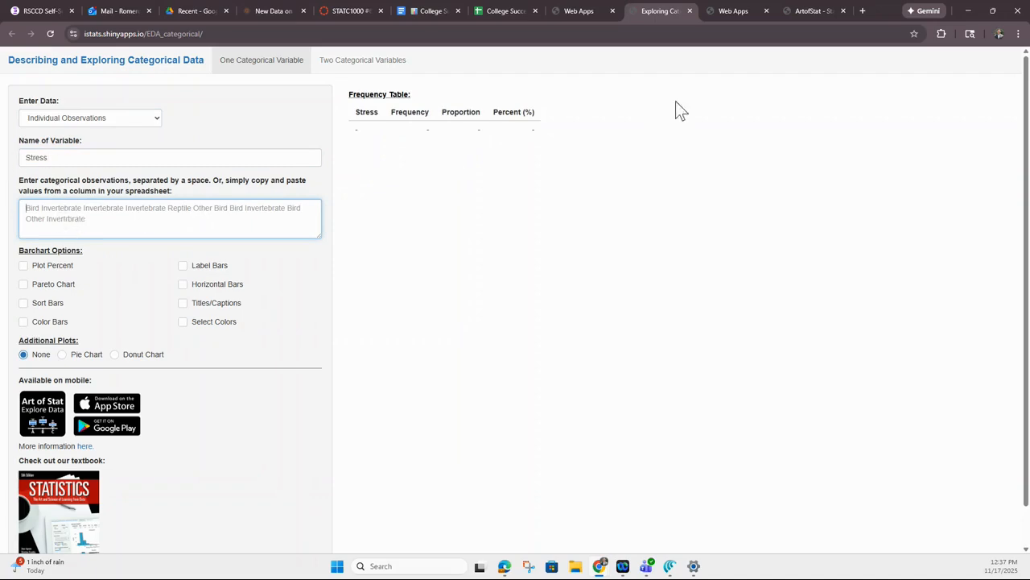
# Open the Compare Two Proportions app from the second Art of Stat web apps page and dismiss its mobile app notice
pyautogui.click(732, 13)
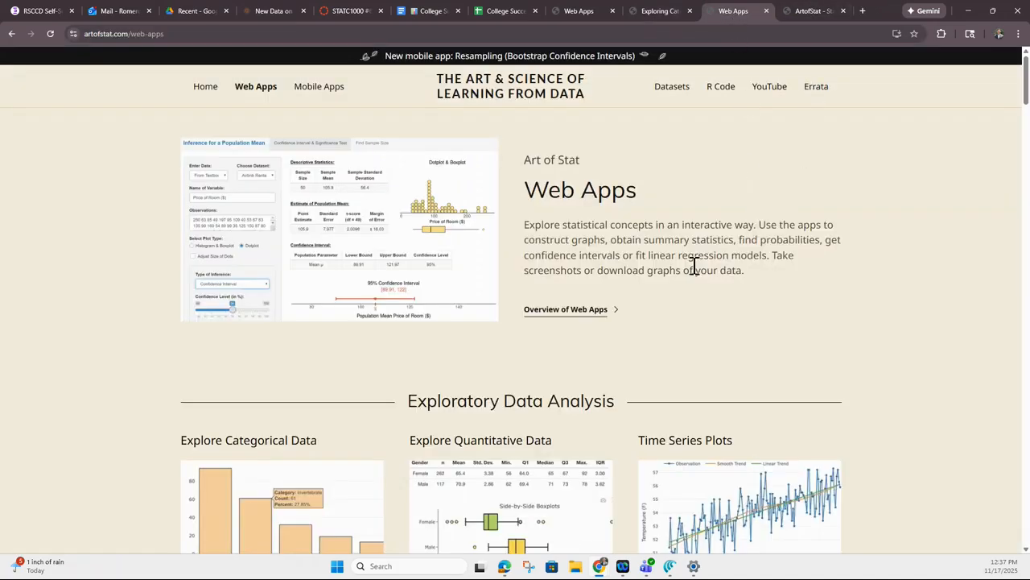
pyautogui.scroll(-3, 681, 255)
pyautogui.scroll(3, 584, 225)
pyautogui.scroll(-4, 587, 221)
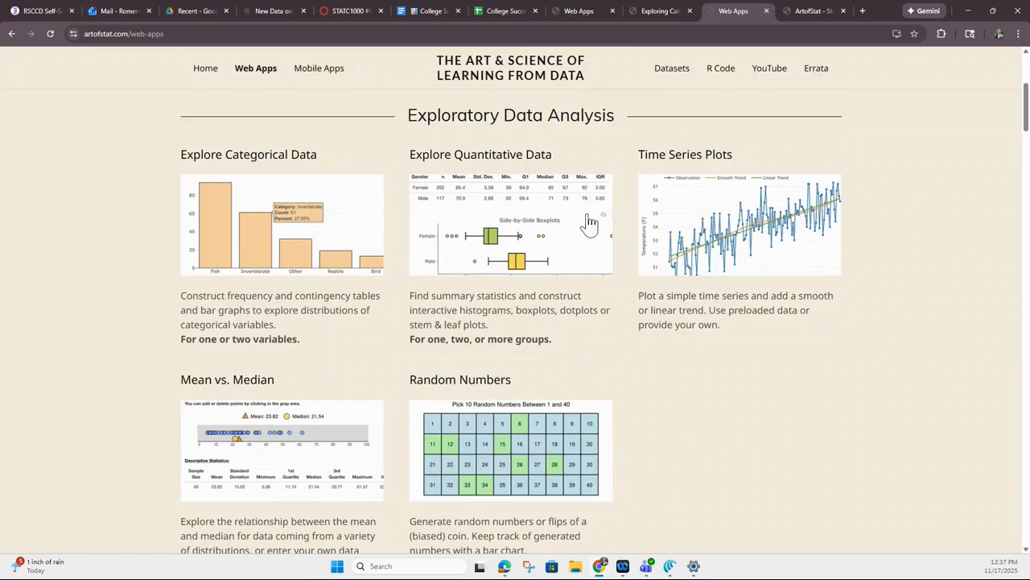
pyautogui.scroll(-10, 508, 290)
pyautogui.scroll(-9, 510, 282)
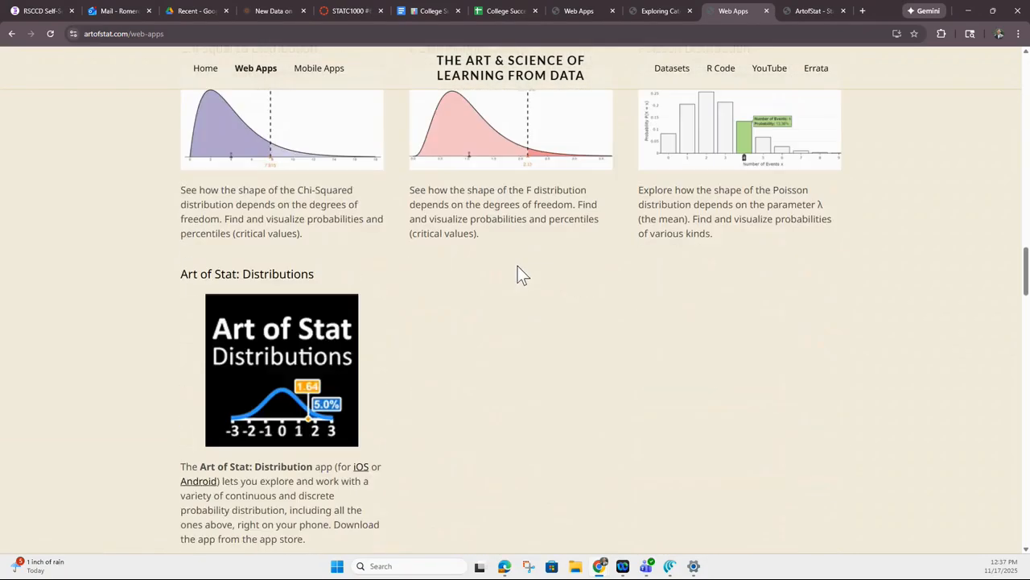
pyautogui.scroll(-10, 517, 266)
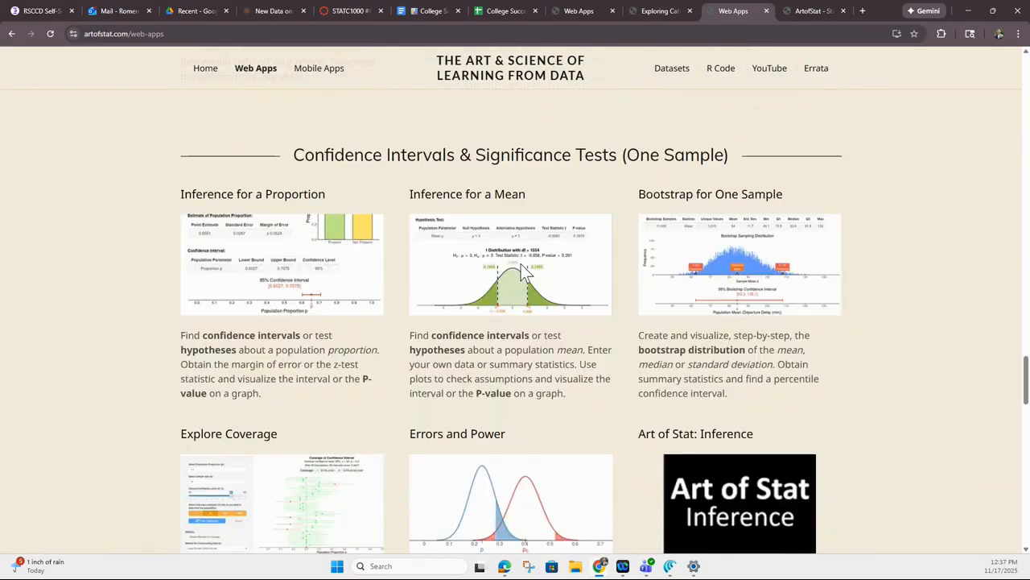
pyautogui.scroll(-5, 532, 191)
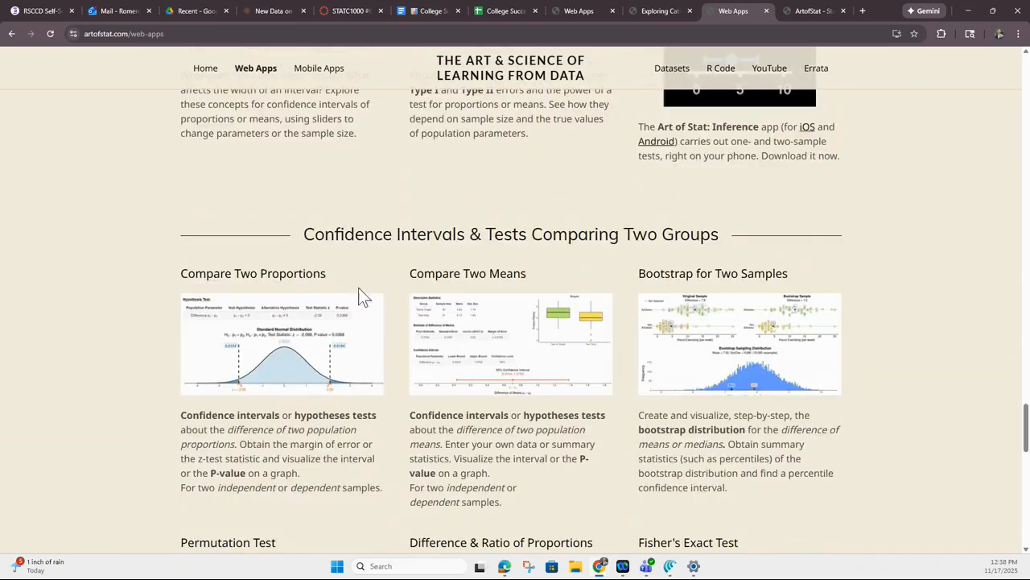
pyautogui.moveTo(318, 231); pyautogui.dragTo(691, 229)
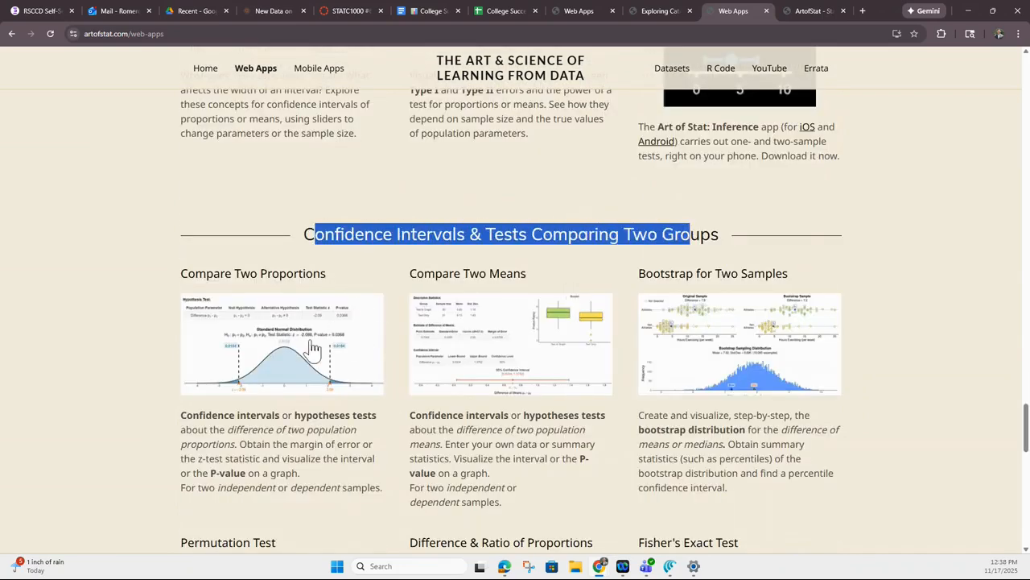
pyautogui.click(287, 331)
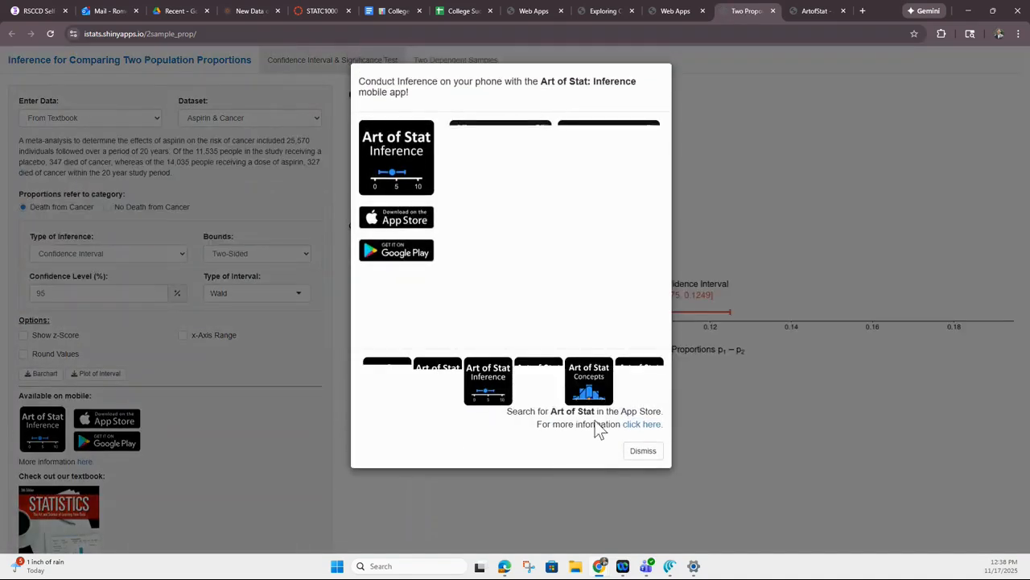
pyautogui.click(644, 448)
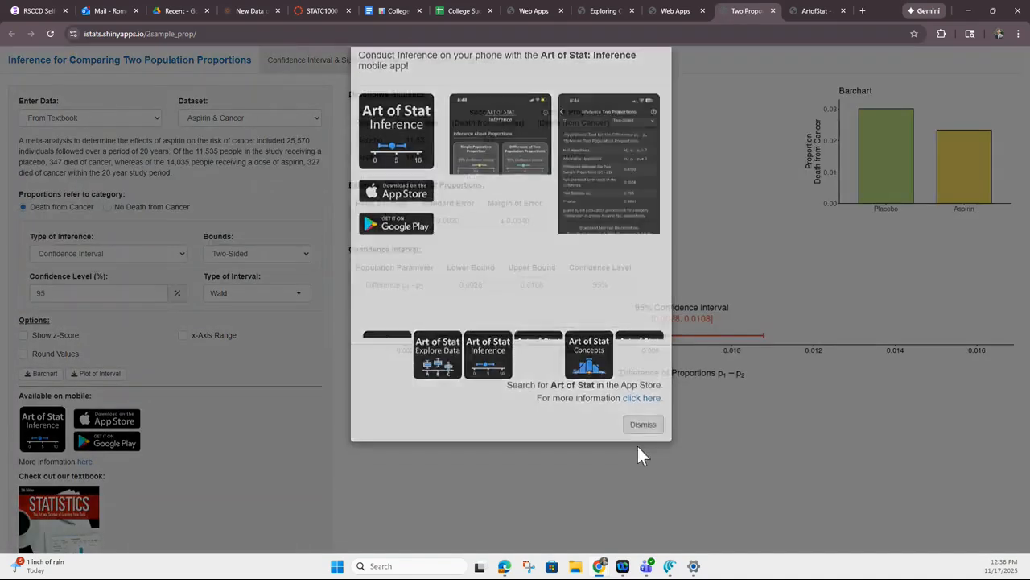
# Set the data entry to Number of Successes and label the groups Parents, Non Parents
pyautogui.click(124, 122)
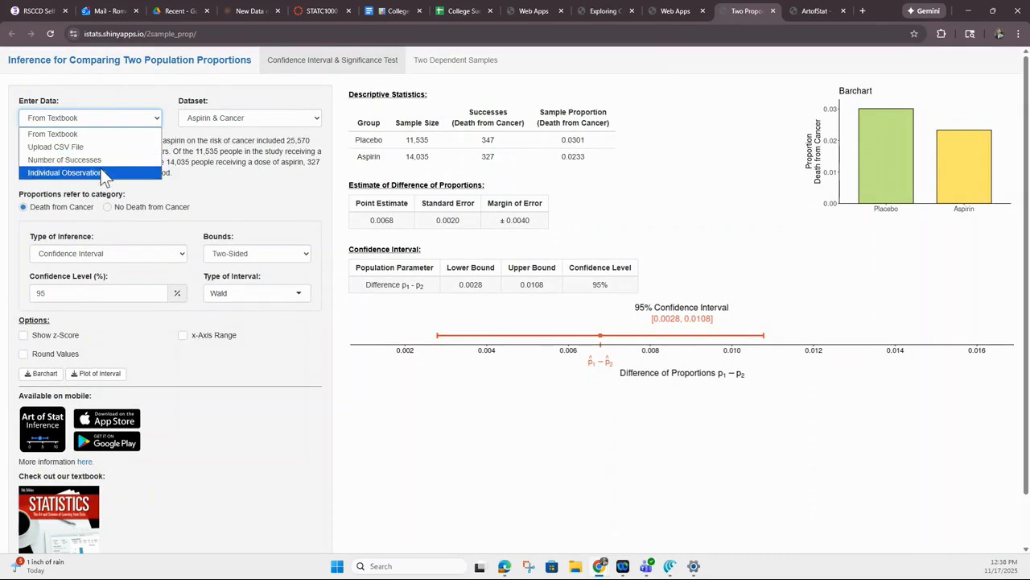
pyautogui.click(64, 159)
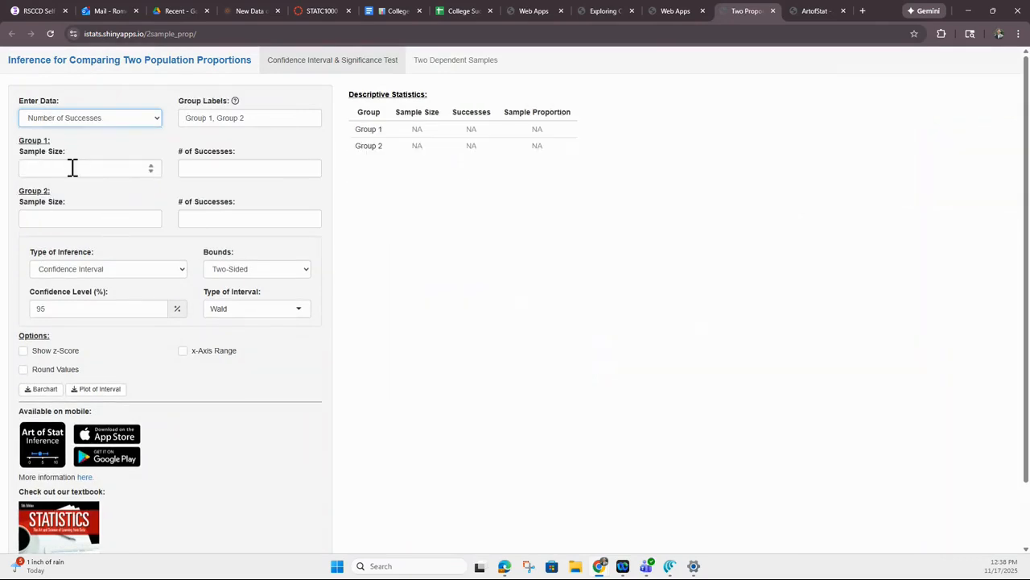
pyautogui.moveTo(260, 115); pyautogui.dragTo(136, 123)
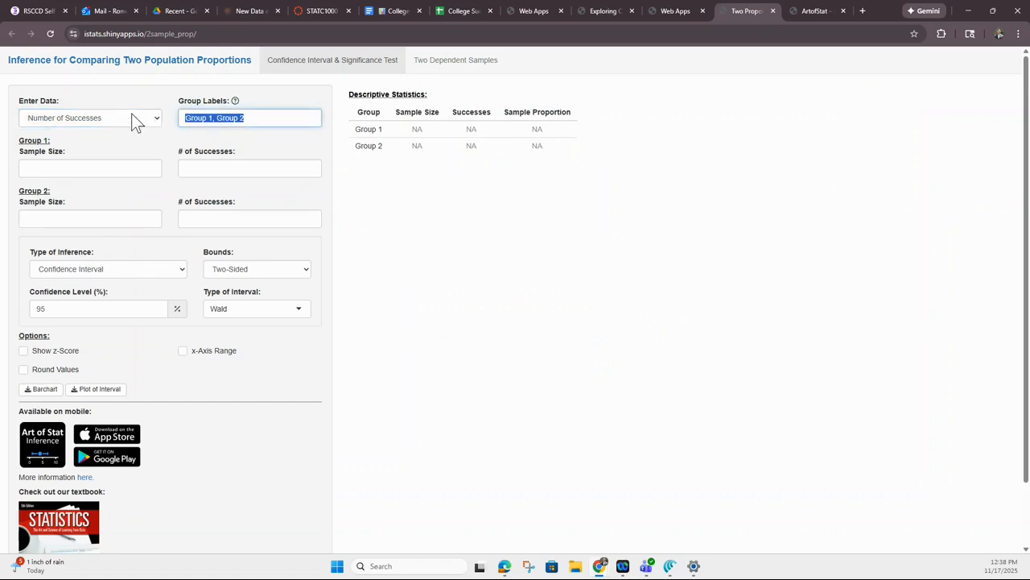
pyautogui.write('Parents, Non Parents')
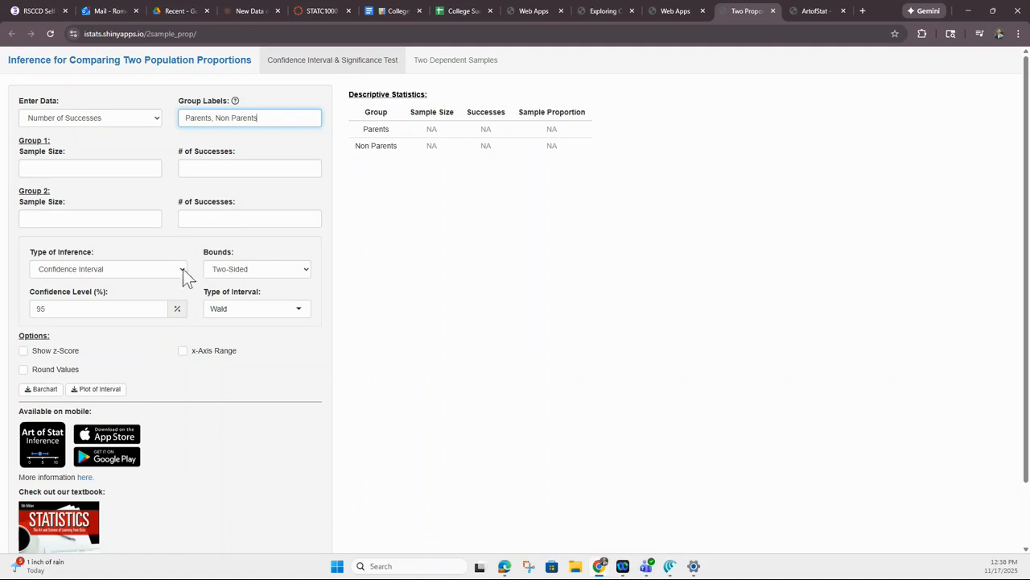
# Set the type of inference to Significance Test with the alternative Greater Than
pyautogui.click(95, 266)
pyautogui.click(95, 297)
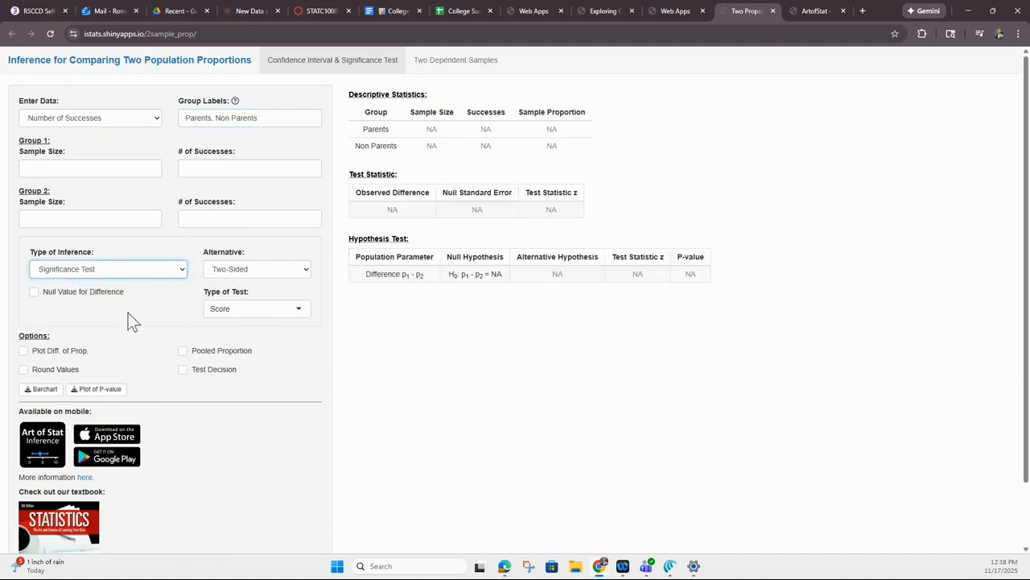
pyautogui.click(256, 265)
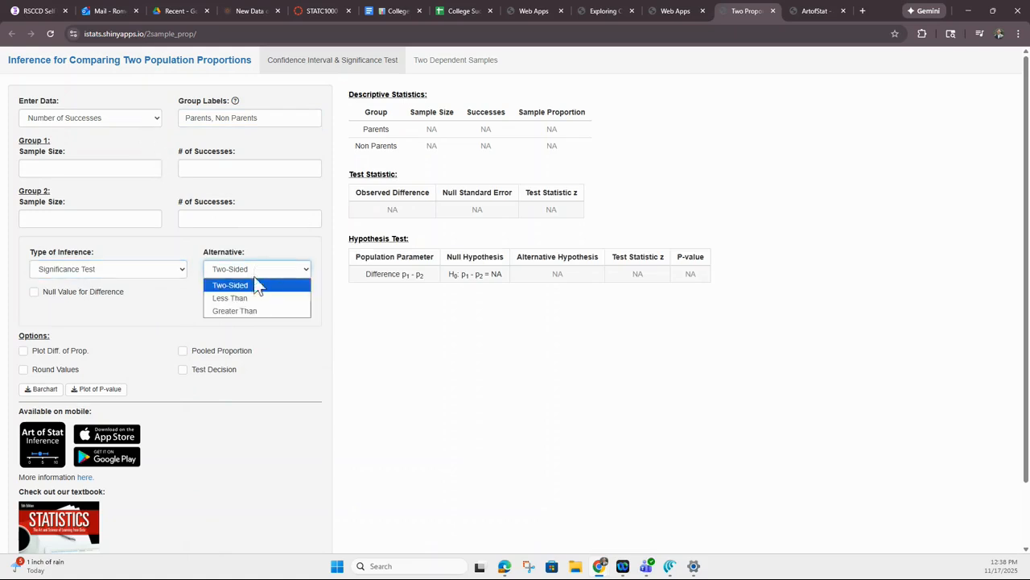
pyautogui.click(251, 311)
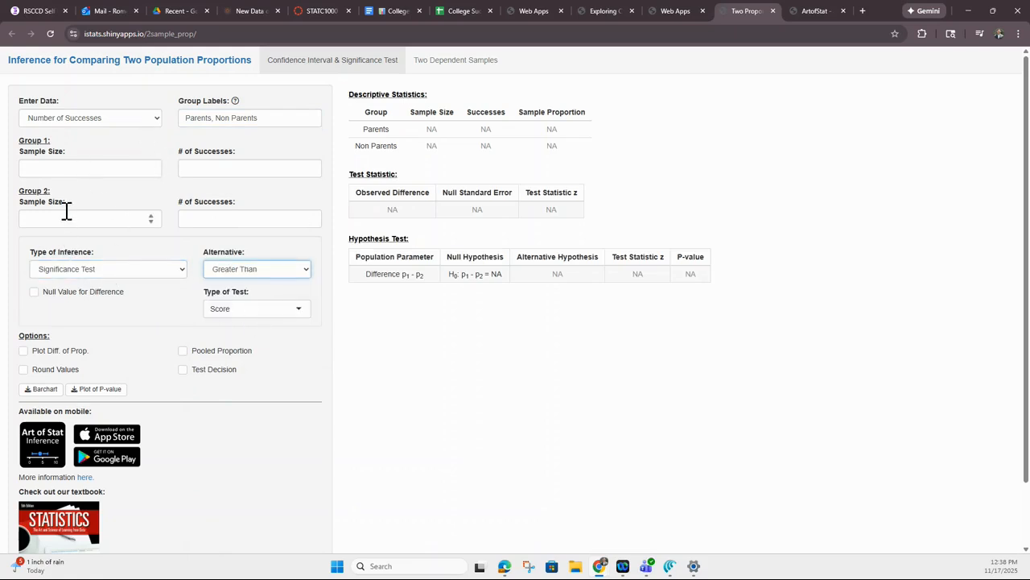
# Switch to the College Success Well Being Project Data sheet and create a temporary filter on the parent_status column
pyautogui.click(459, 13)
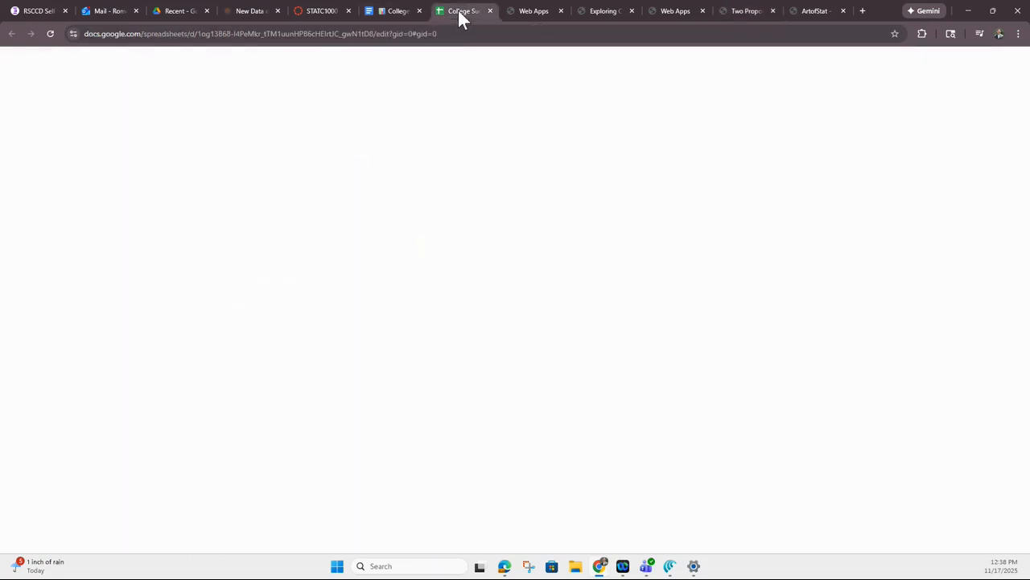
pyautogui.click(341, 255)
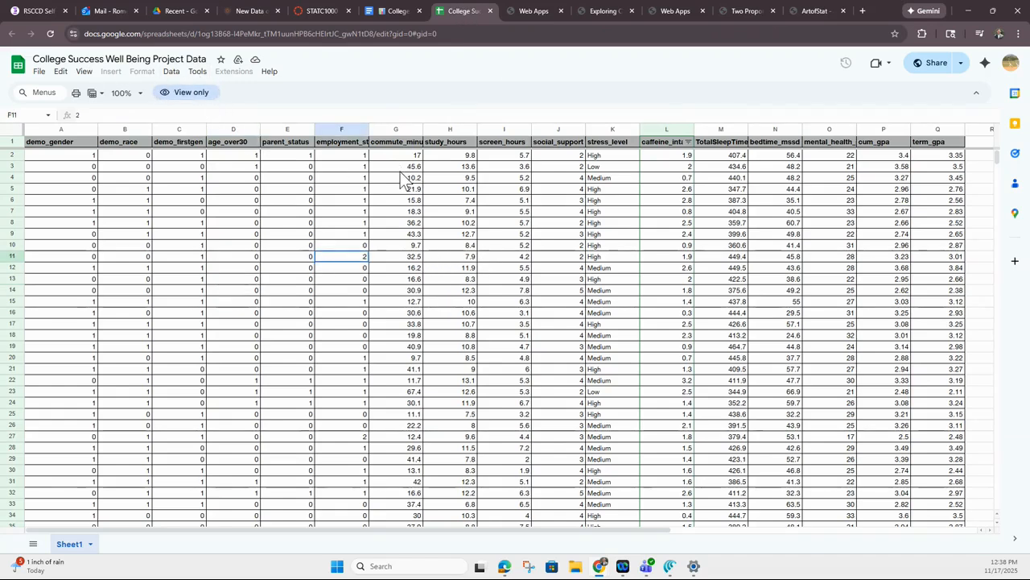
pyautogui.click(464, 233)
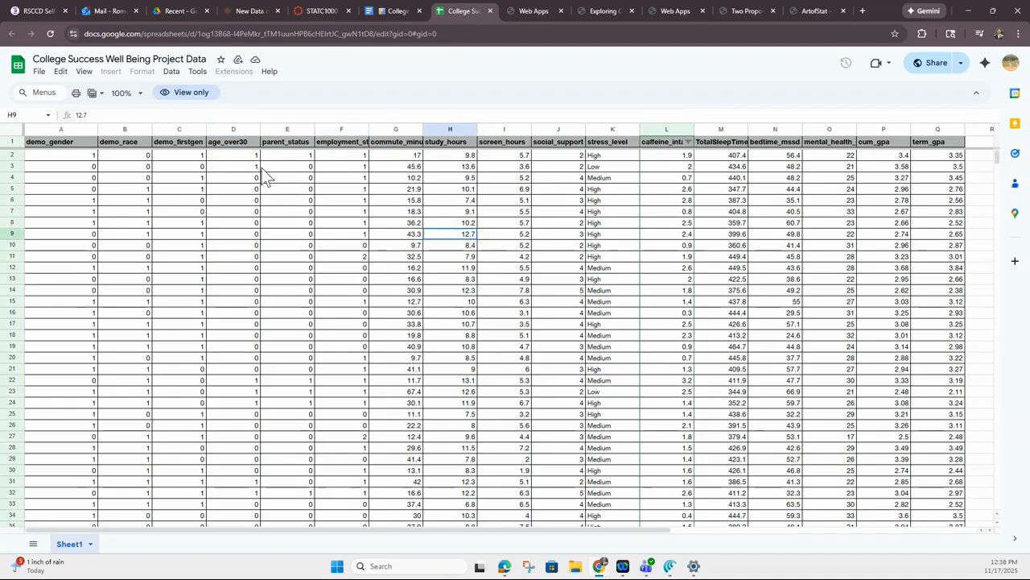
pyautogui.click(295, 128)
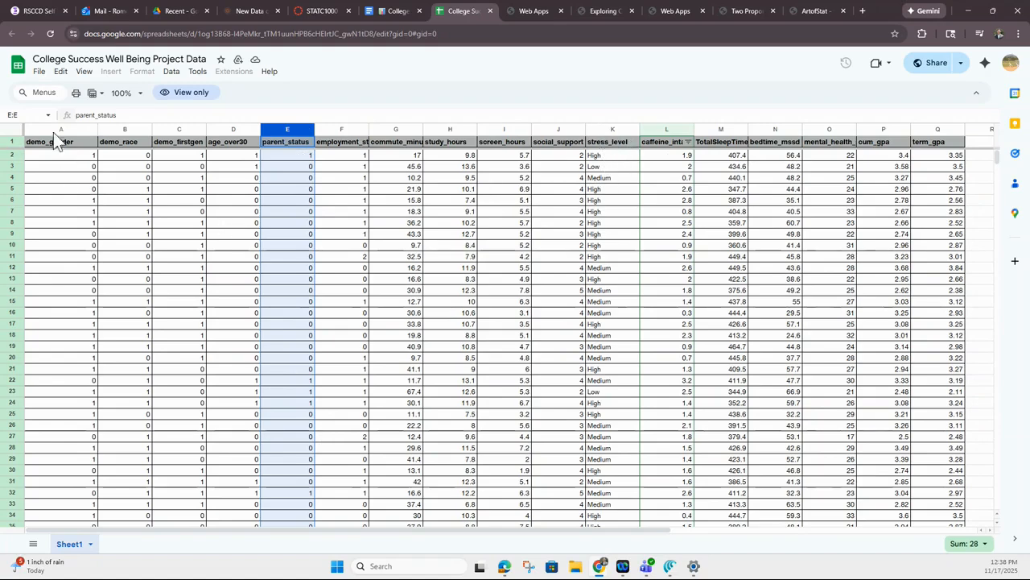
pyautogui.click(280, 174)
pyautogui.click(280, 129)
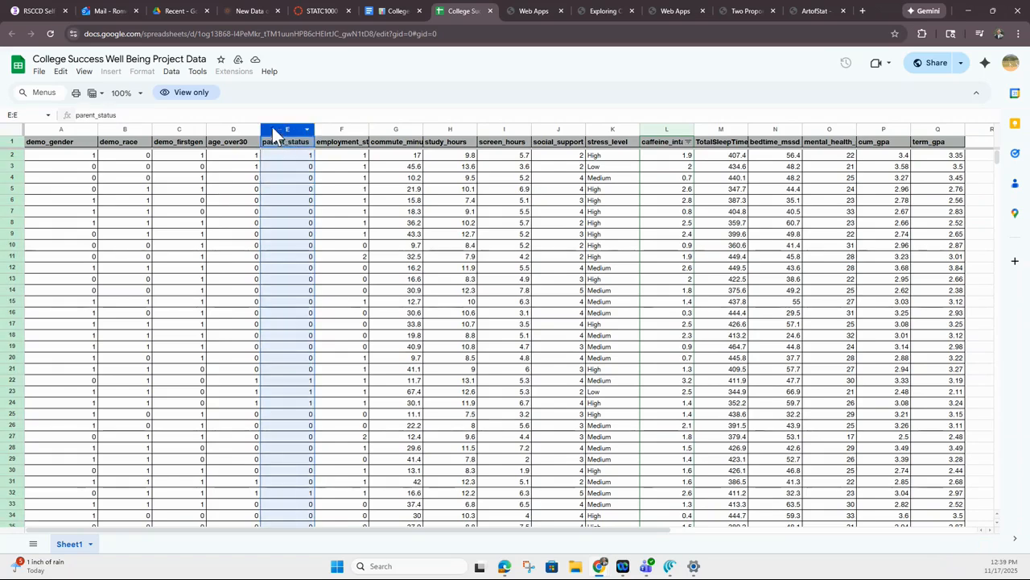
pyautogui.click(93, 95)
pyautogui.click(116, 130)
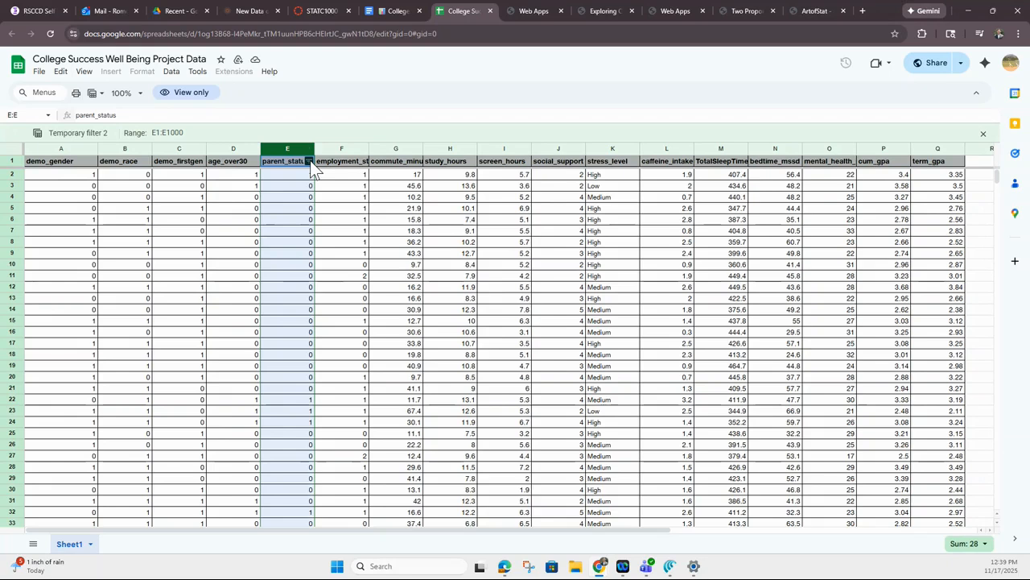
# Filter parent_status by values so that only rows with the value 1 are shown
pyautogui.click(310, 160)
pyautogui.click(213, 361)
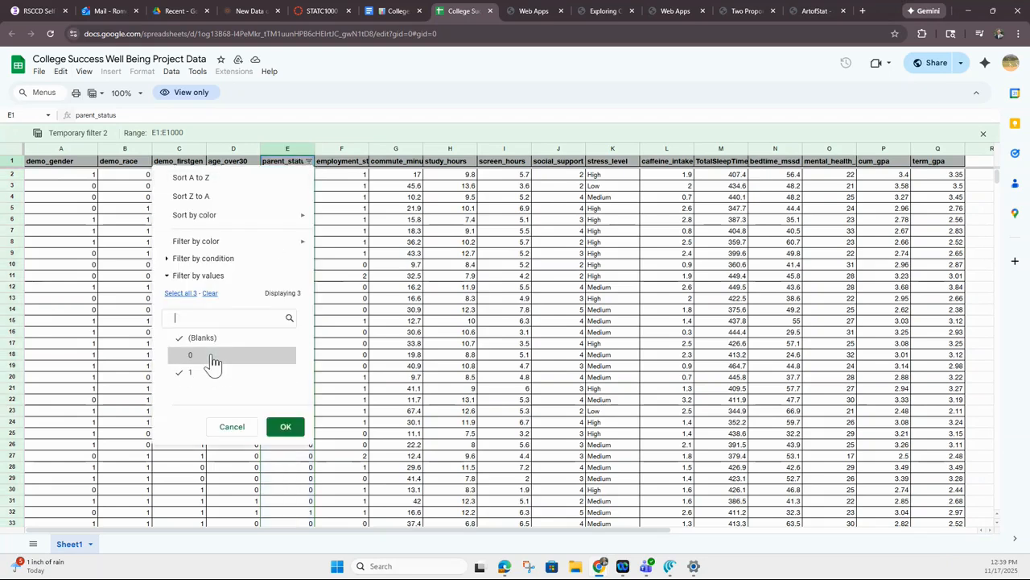
pyautogui.click(210, 348)
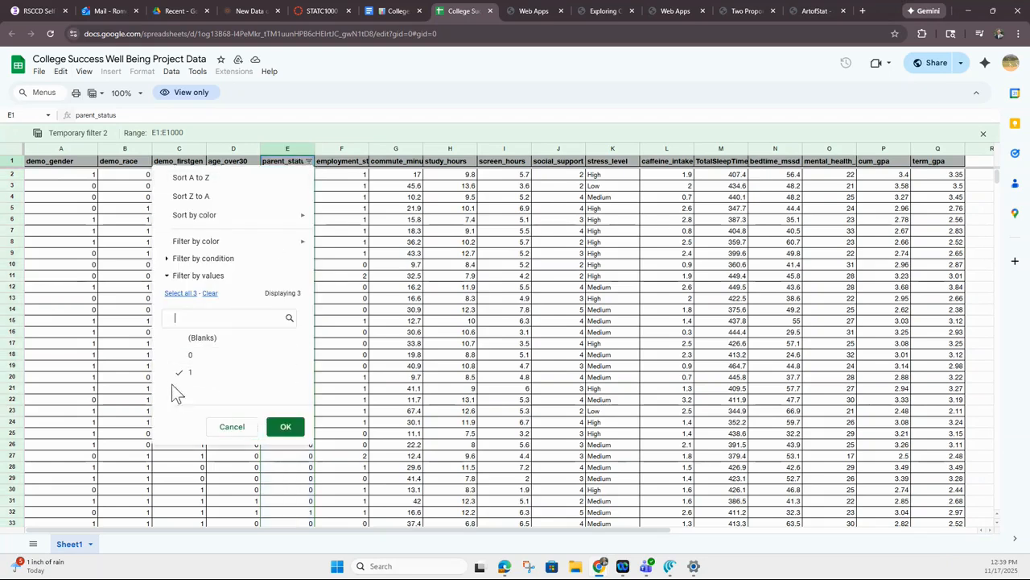
pyautogui.click(288, 429)
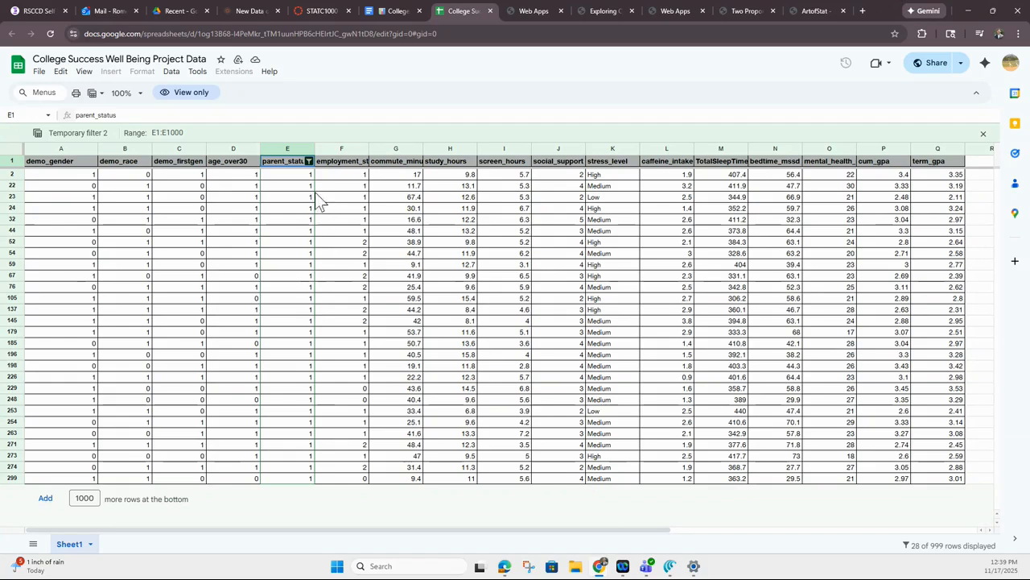
# Copy the parents' stress_level values K2:K299 and paste them as the categorical observations in the Describing and Exploring Categorical Data app
pyautogui.click(648, 208)
pyautogui.moveTo(616, 174); pyautogui.dragTo(620, 480)
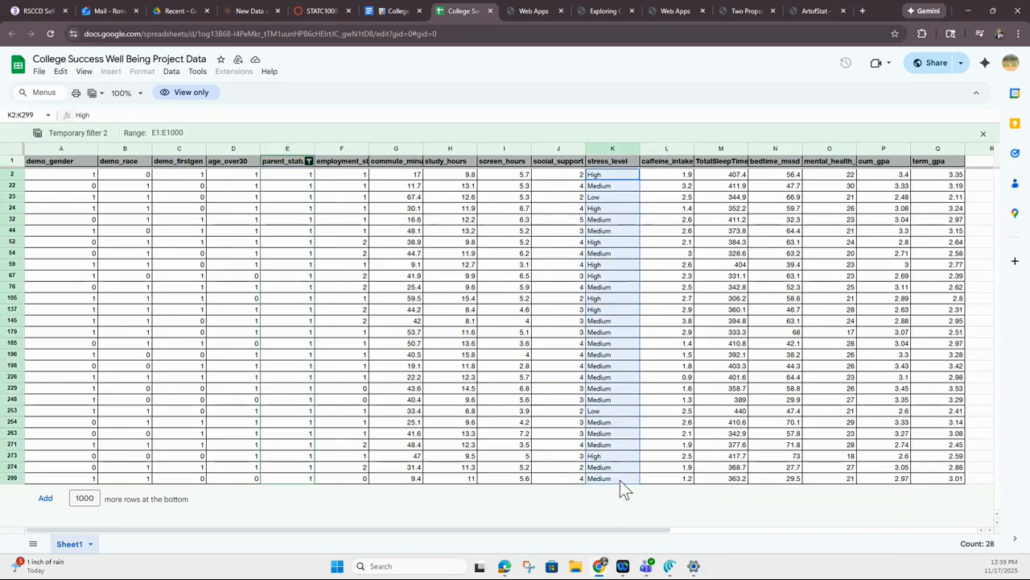
pyautogui.hotkey('ctrl', 'c')
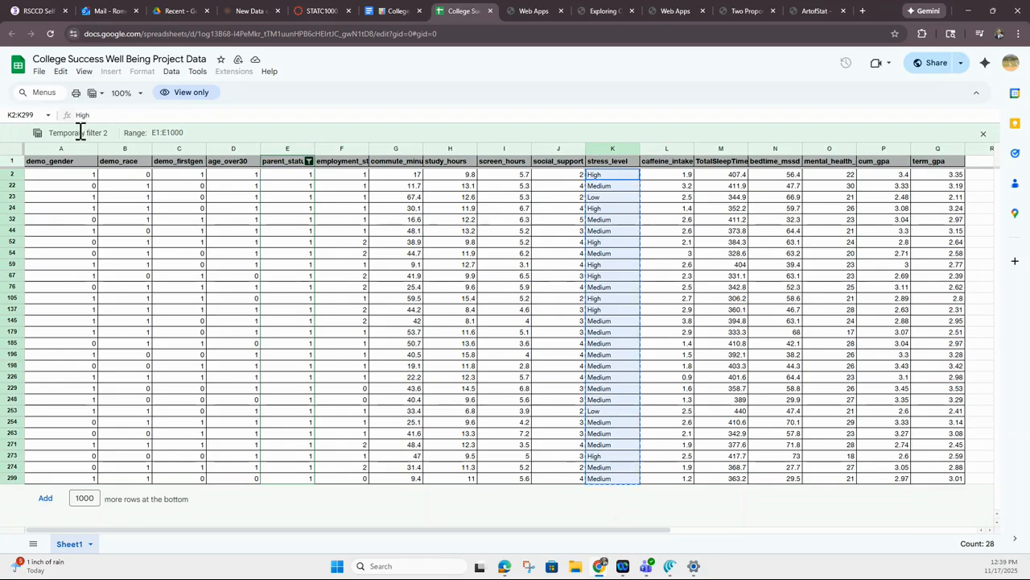
pyautogui.click(604, 11)
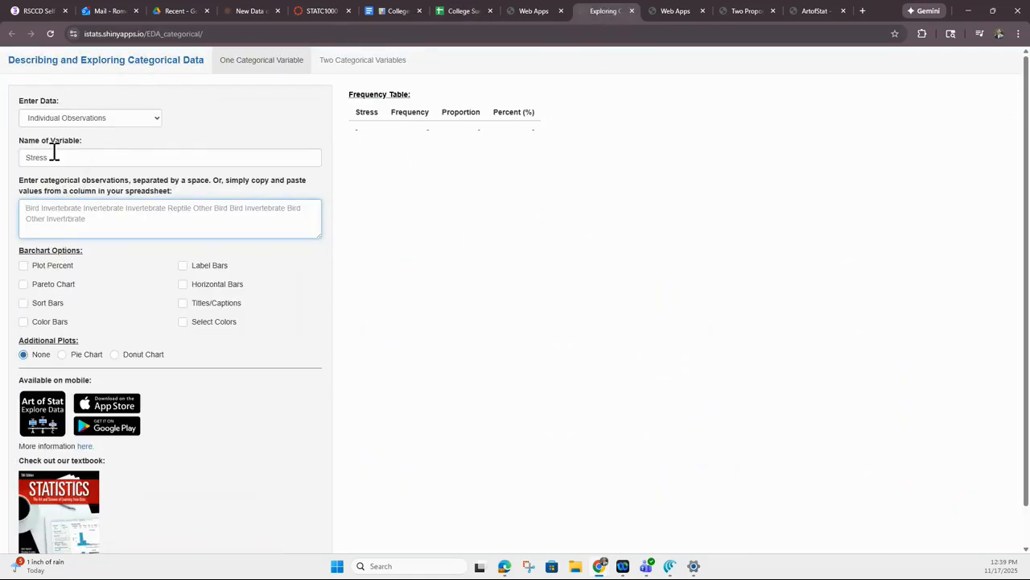
pyautogui.hotkey('ctrl', 'v')
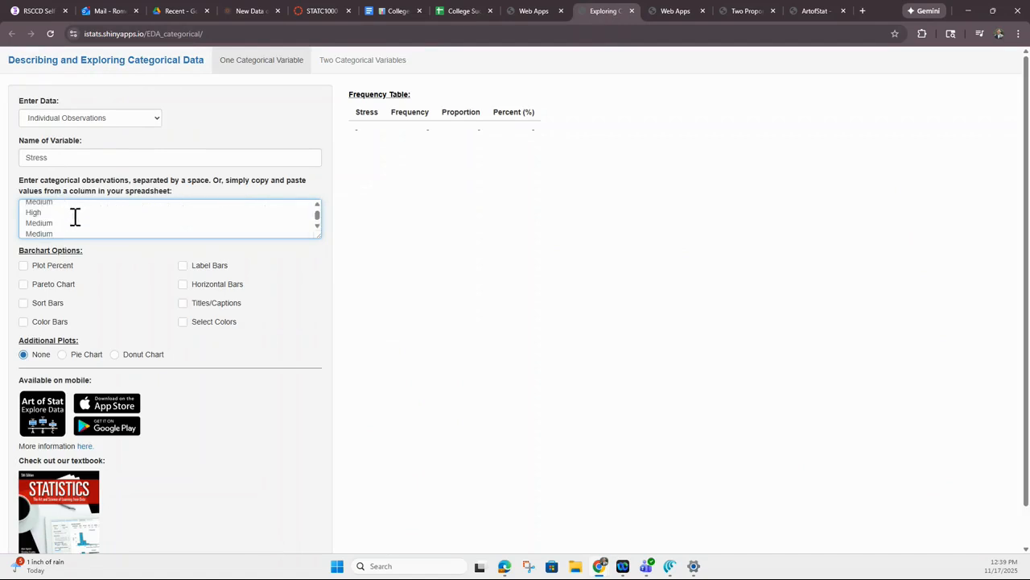
pyautogui.scroll(3, 78, 217)
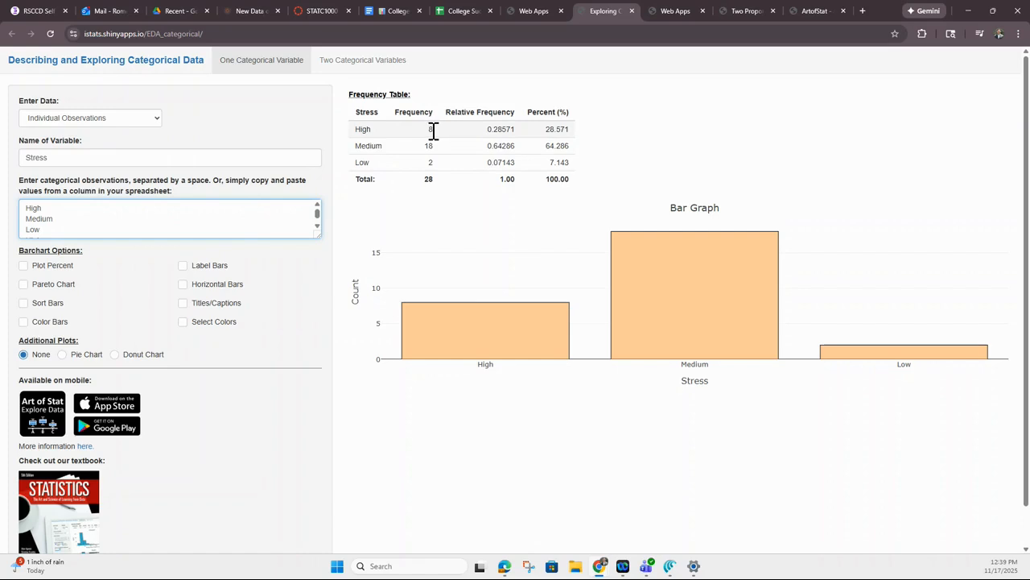
# Enter a sample size of 28 and 8 successes for Group 1 in the Comparing Two Population Proportions app
pyautogui.doubleClick(429, 179)
pyautogui.click(676, 11)
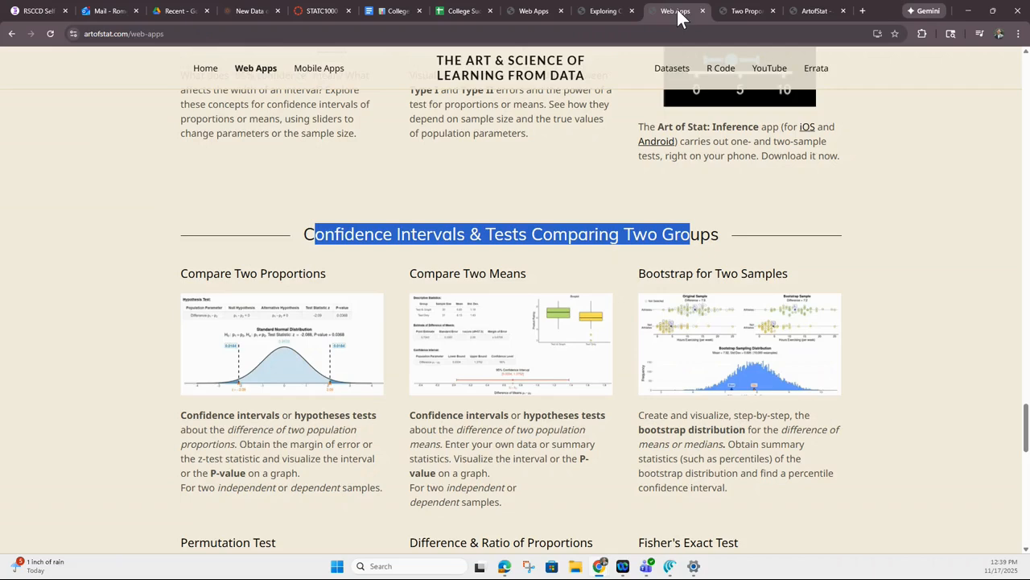
pyautogui.click(742, 11)
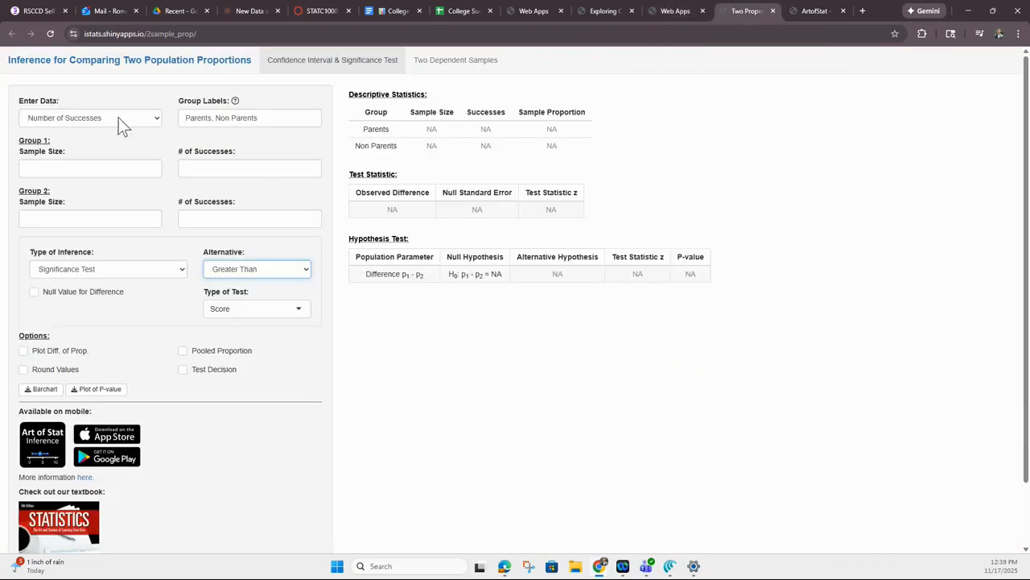
pyautogui.click(58, 174)
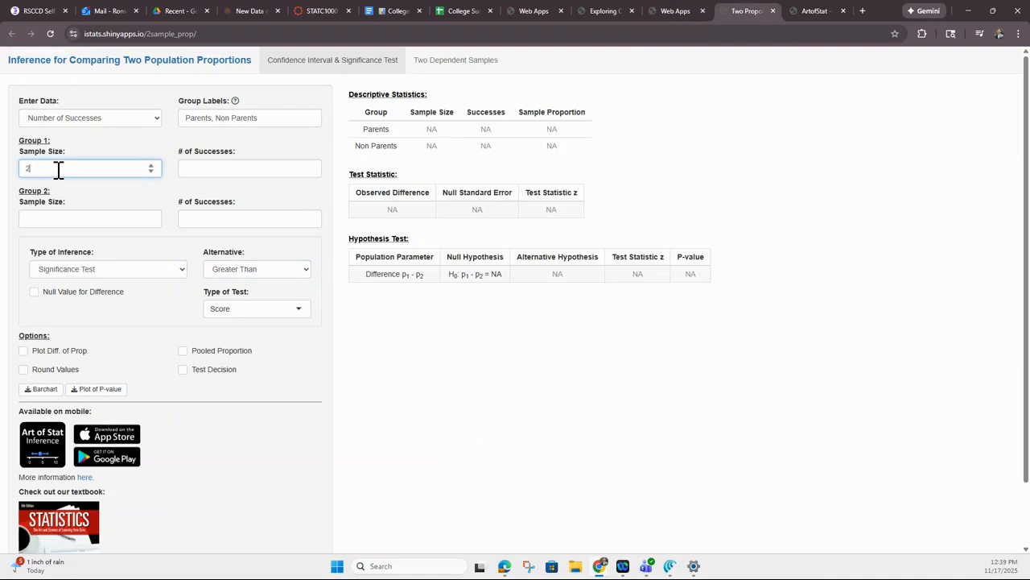
pyautogui.click(247, 166)
pyautogui.write('8')
pyautogui.click(401, 369)
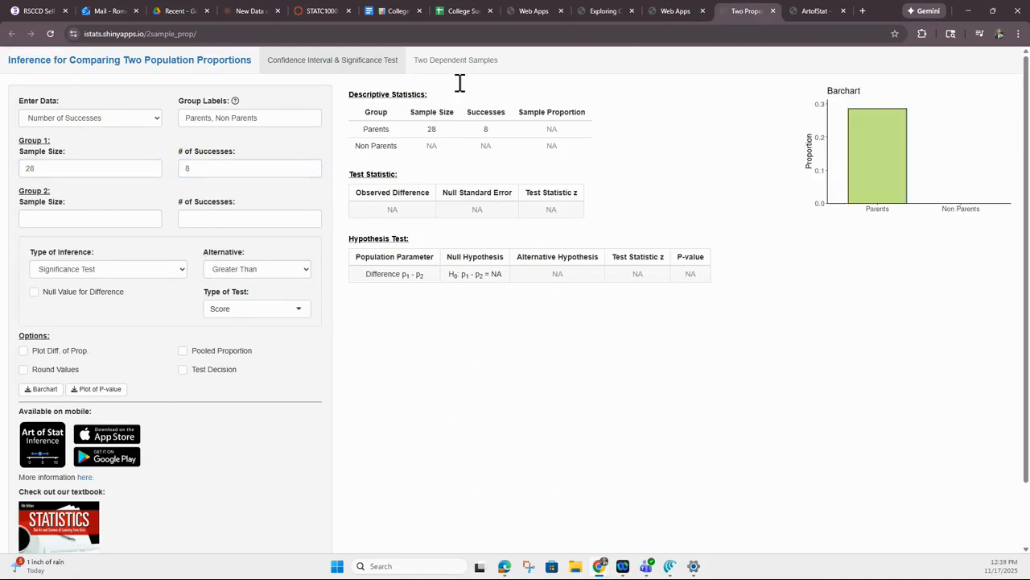
# Switch back to the data sheet and change the parent_status filter to show only rows with the value 0
pyautogui.click(463, 11)
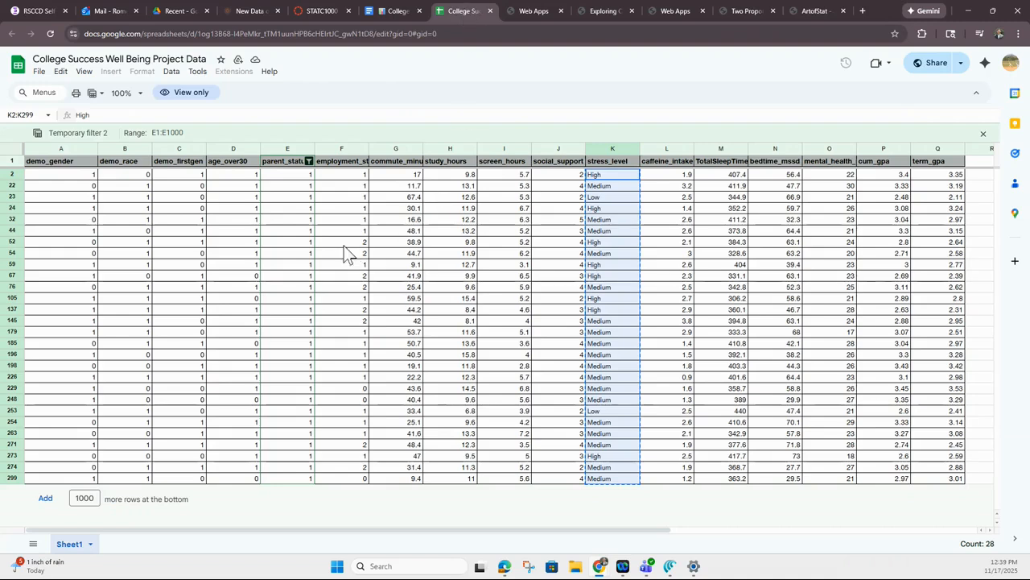
pyautogui.click(308, 161)
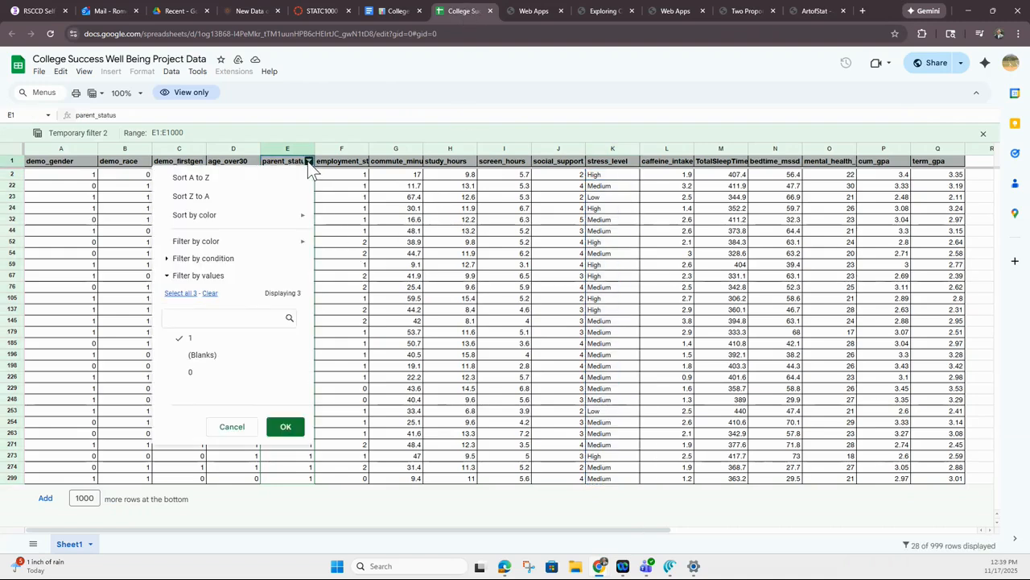
pyautogui.click(201, 338)
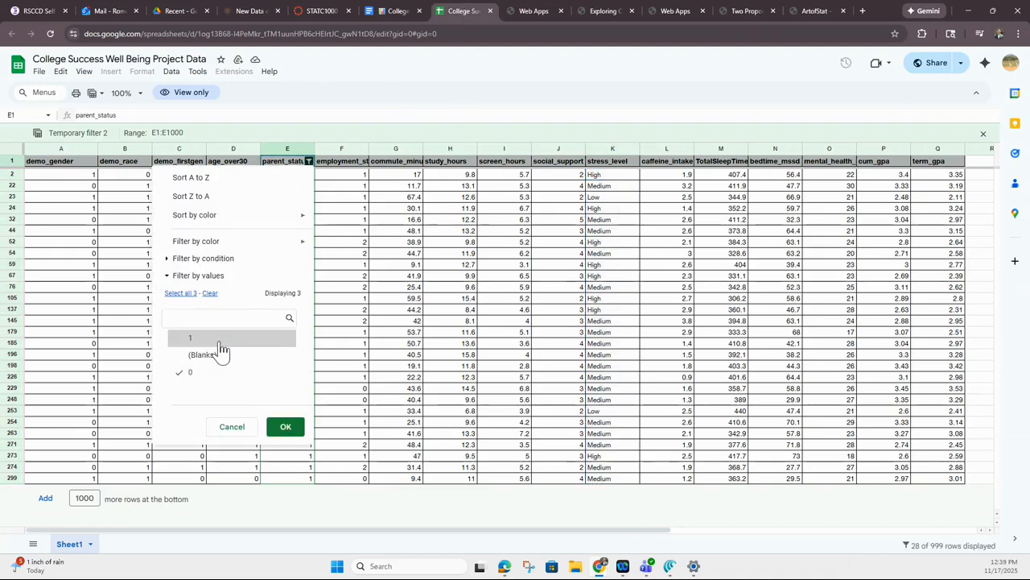
pyautogui.click(286, 425)
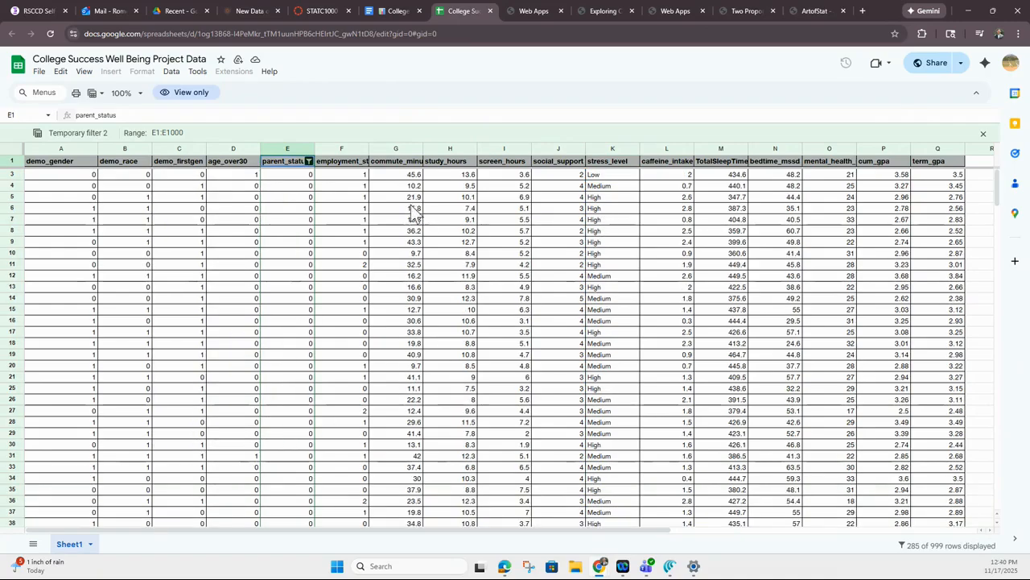
# Copy the non-parents' stress_level column from the header in K1 down to K314
pyautogui.scroll(-15, 308, 203)
pyautogui.scroll(-17, 309, 202)
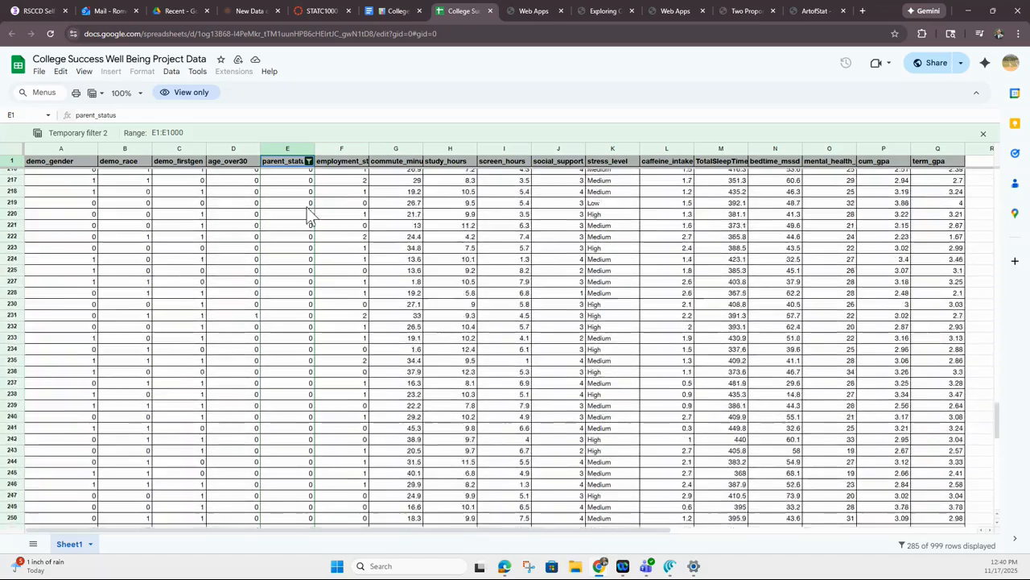
pyautogui.scroll(14, 309, 204)
pyautogui.click(309, 204)
pyautogui.scroll(15, 308, 205)
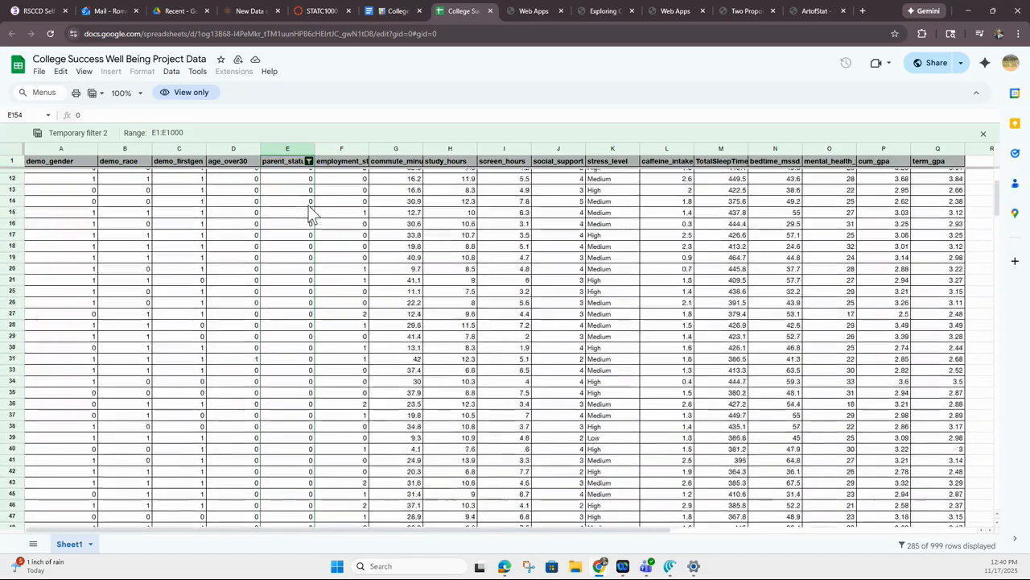
pyautogui.click(660, 229)
pyautogui.click(612, 175)
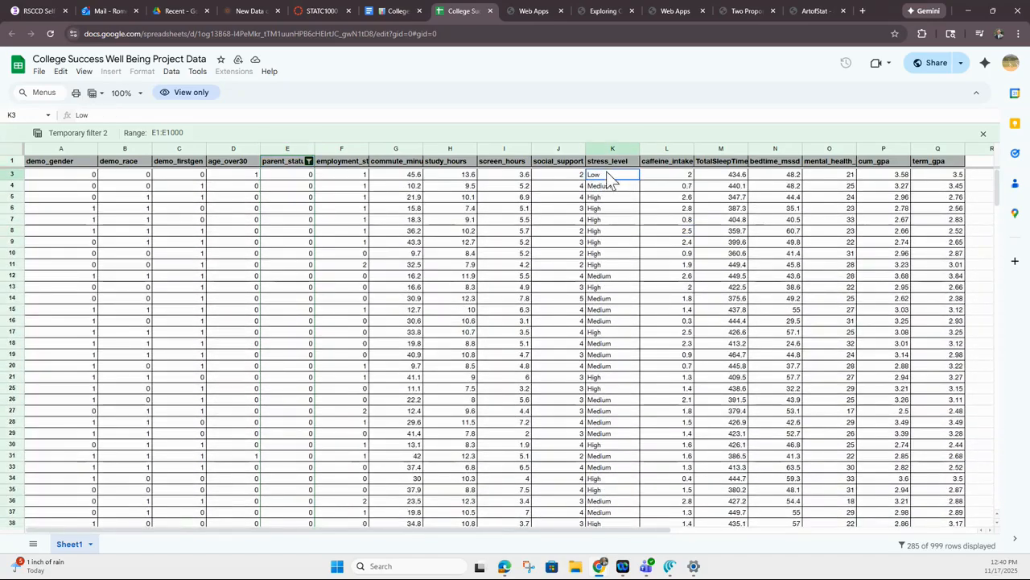
pyautogui.click(632, 255)
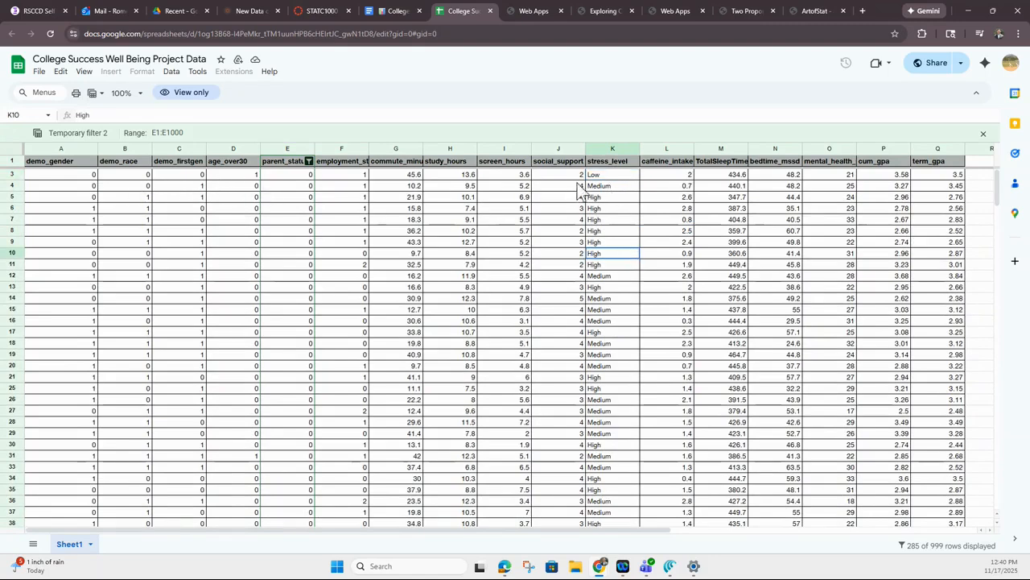
pyautogui.moveTo(609, 161); pyautogui.dragTo(594, 400)
pyautogui.moveTo(594, 506)
pyautogui.mouseDown()
pyautogui.moveTo(602, 554)
pyautogui.moveTo(605, 515)
pyautogui.mouseUp()
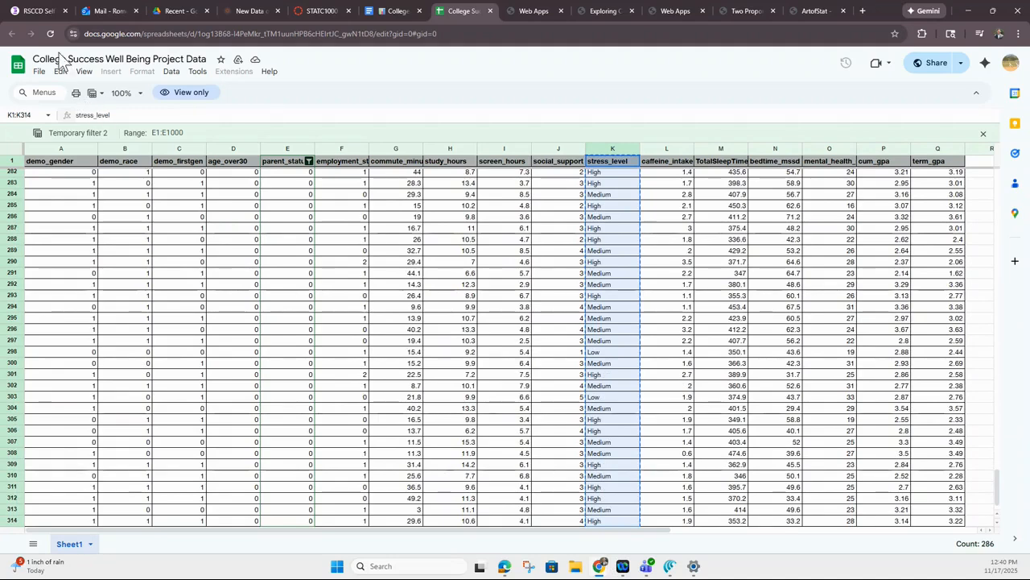
# Replace the observations in the Describing and Exploring Categorical Data app with the copied non-parents' stress levels
pyautogui.click(527, 11)
pyautogui.click(600, 12)
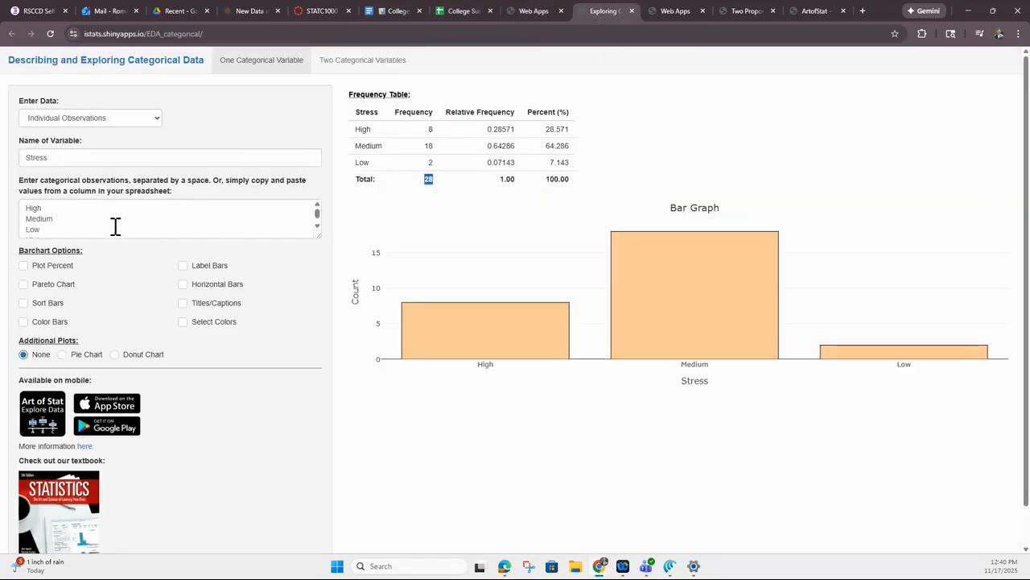
pyautogui.scroll(-1, 64, 213)
pyautogui.moveTo(66, 230); pyautogui.dragTo(8, 169)
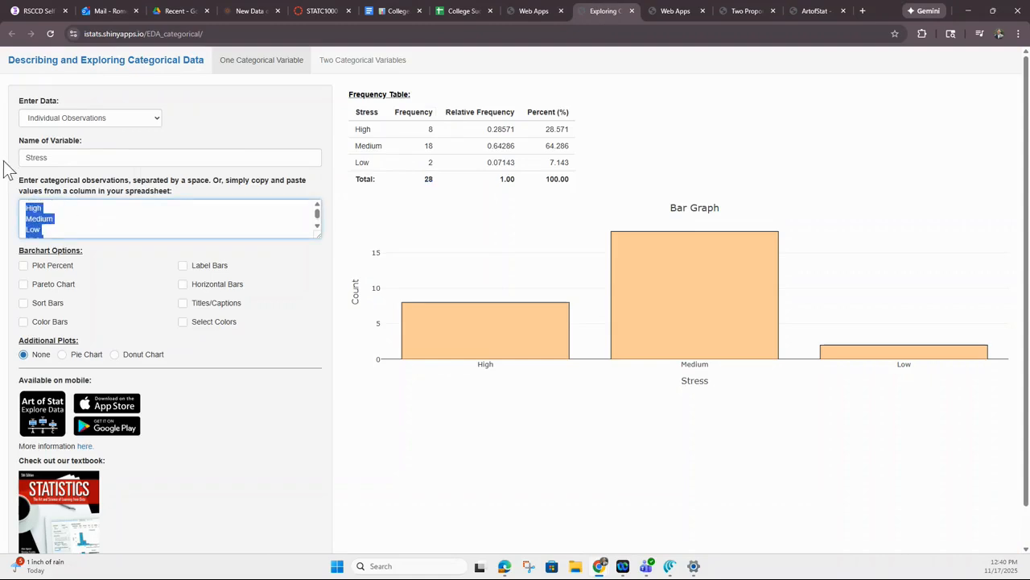
pyautogui.press('Delete')
pyautogui.hotkey('ctrl', 'v')
pyautogui.scroll(5, 92, 214)
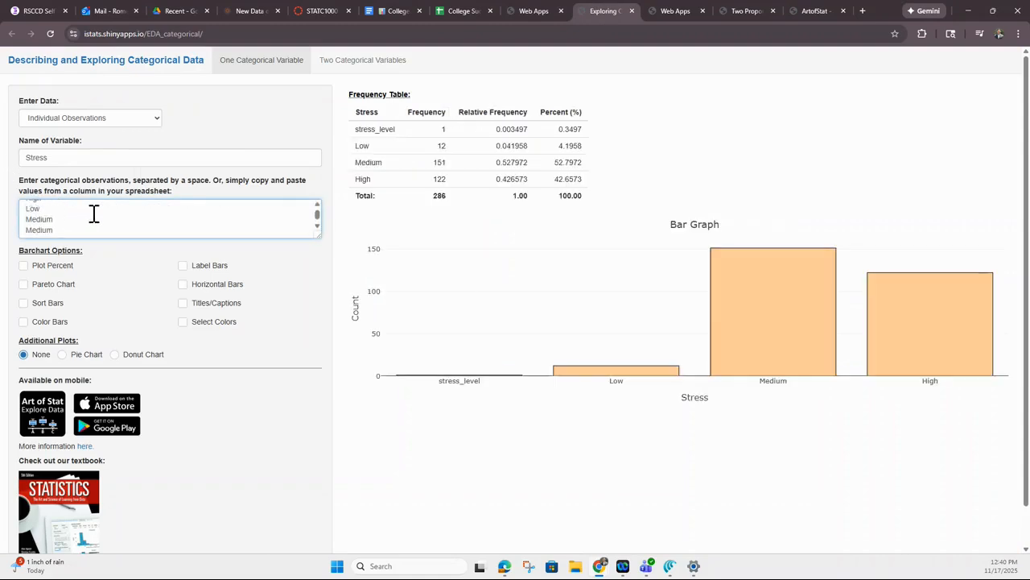
# Examine the frequency table's total, High count and stress_level row, and compare them with the copied column in the data sheet
pyautogui.moveTo(432, 198); pyautogui.dragTo(441, 196)
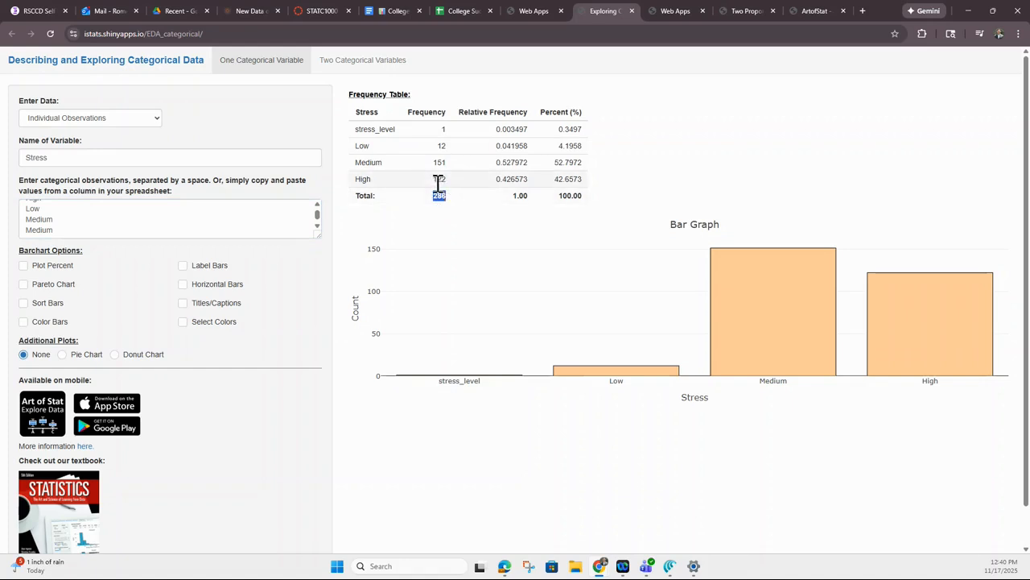
pyautogui.doubleClick(438, 179)
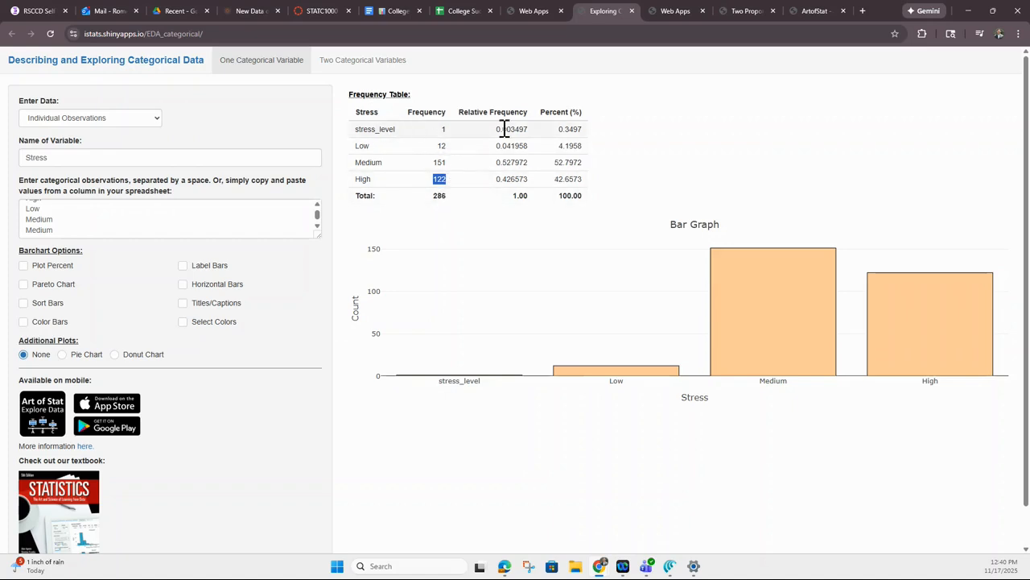
pyautogui.moveTo(359, 131); pyautogui.dragTo(403, 129)
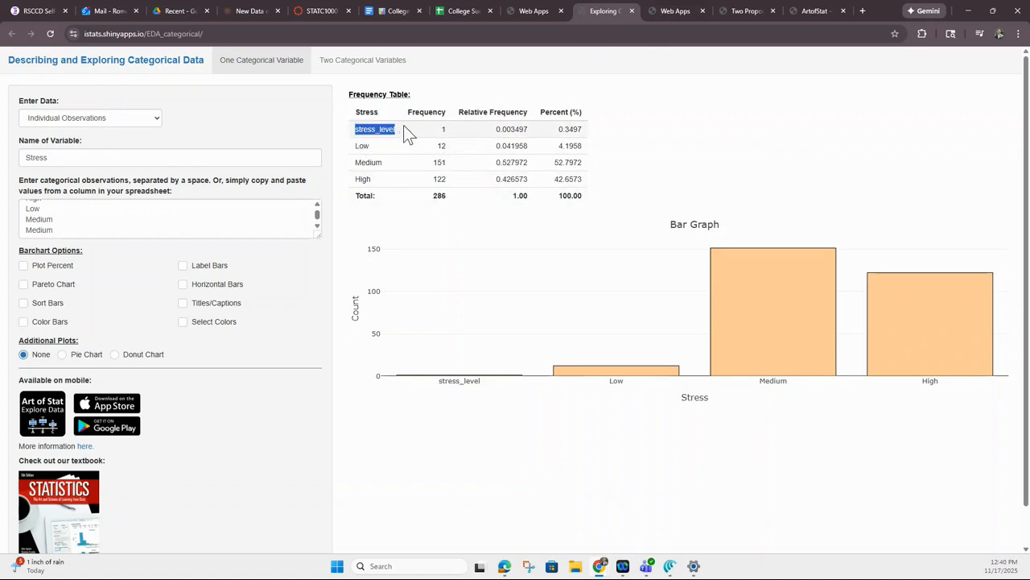
pyautogui.click(458, 12)
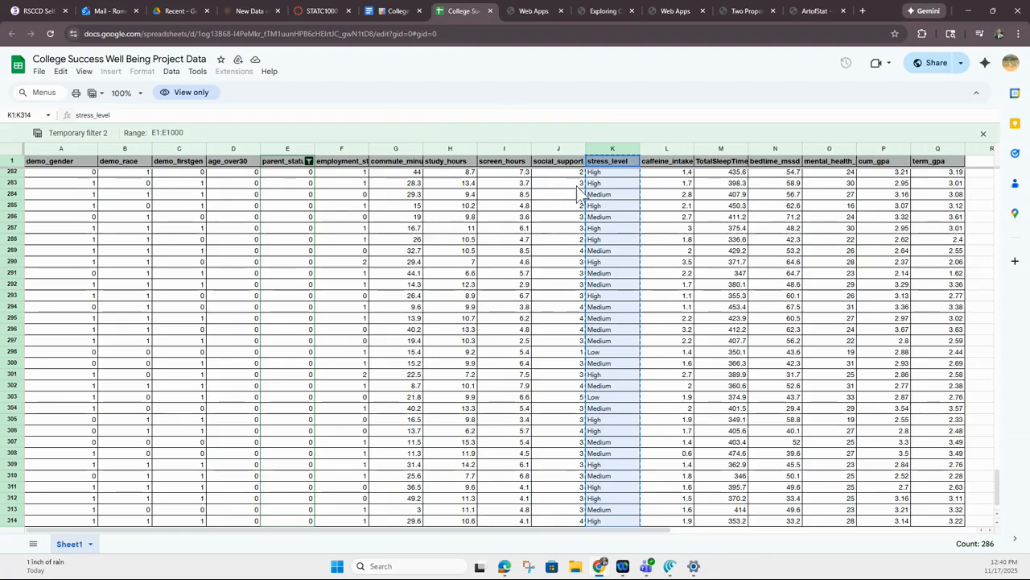
pyautogui.click(608, 12)
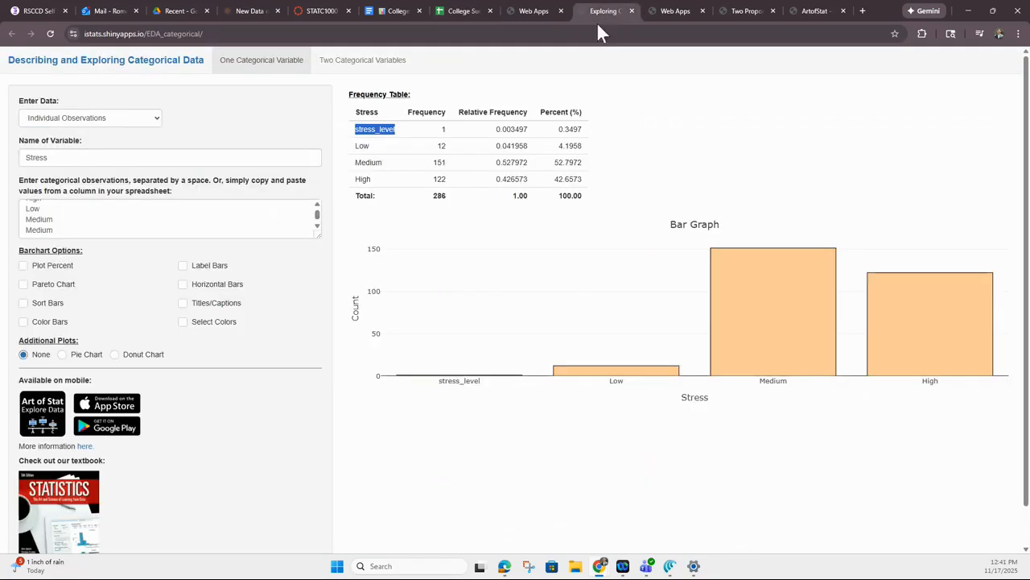
# Switch to the Comparing Two Population Proportions app and set Group 2's sample size to 285, excluding the header entry from the frequency total
pyautogui.doubleClick(442, 129)
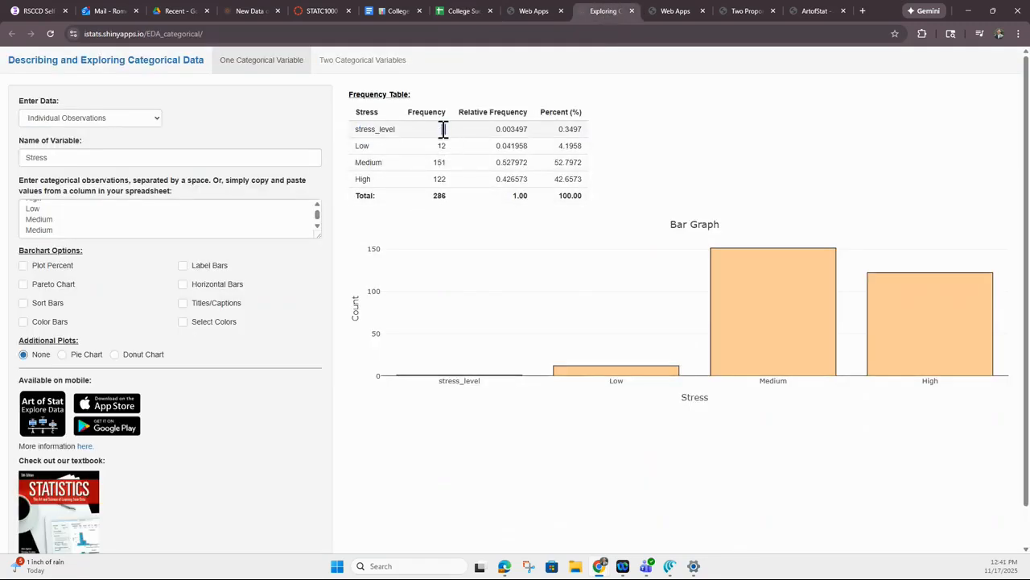
pyautogui.doubleClick(441, 197)
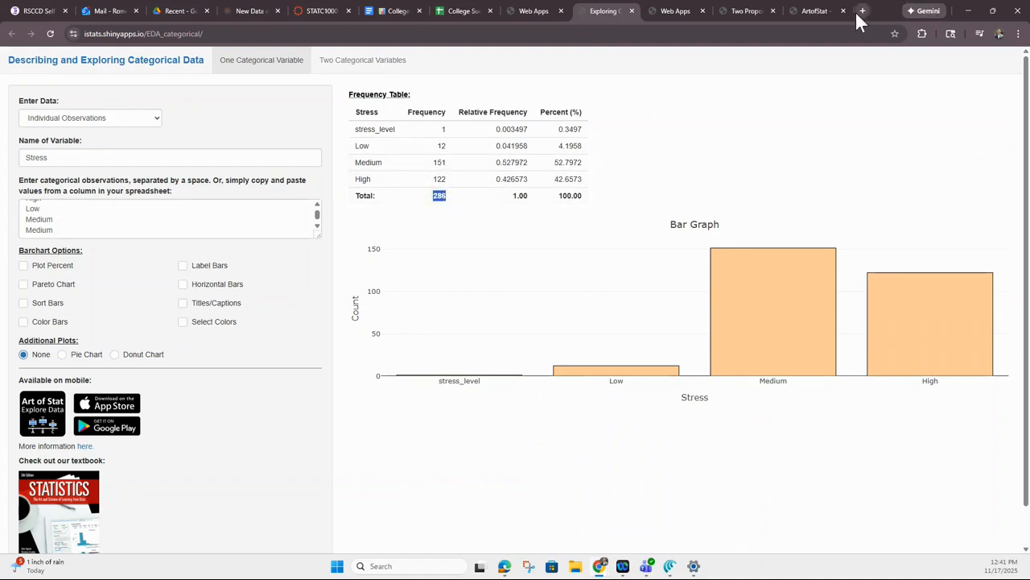
pyautogui.click(821, 12)
pyautogui.click(738, 10)
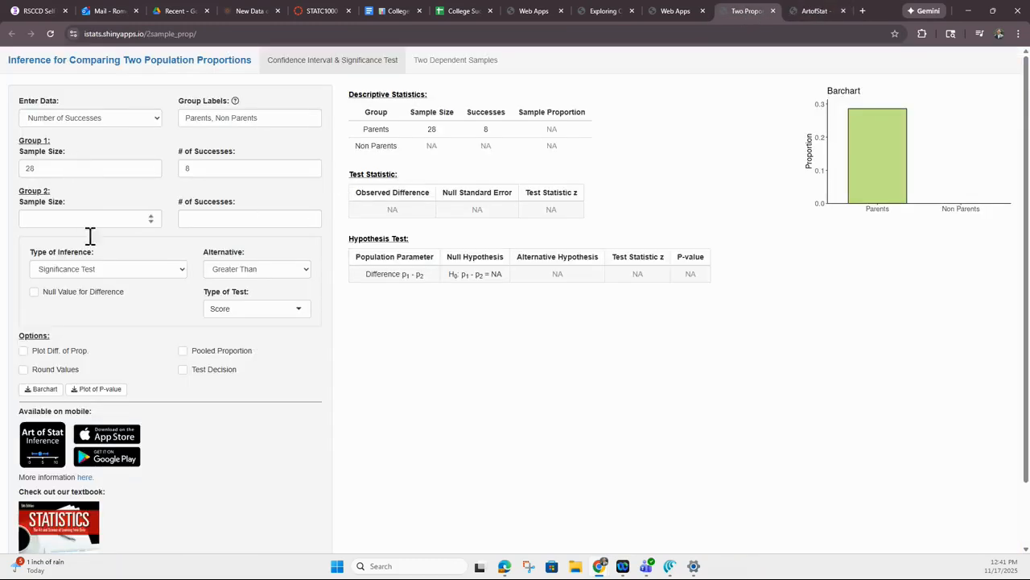
pyautogui.click(61, 219)
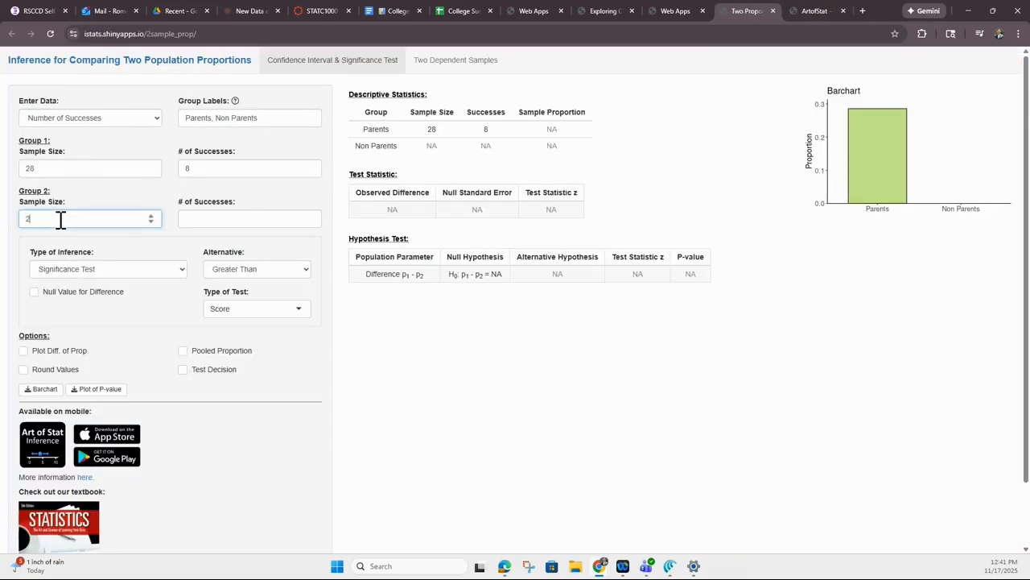
# Recheck the High frequency in the non-parents' table and set Group 2's number of successes to 122 in the two-proportions app
pyautogui.click(266, 217)
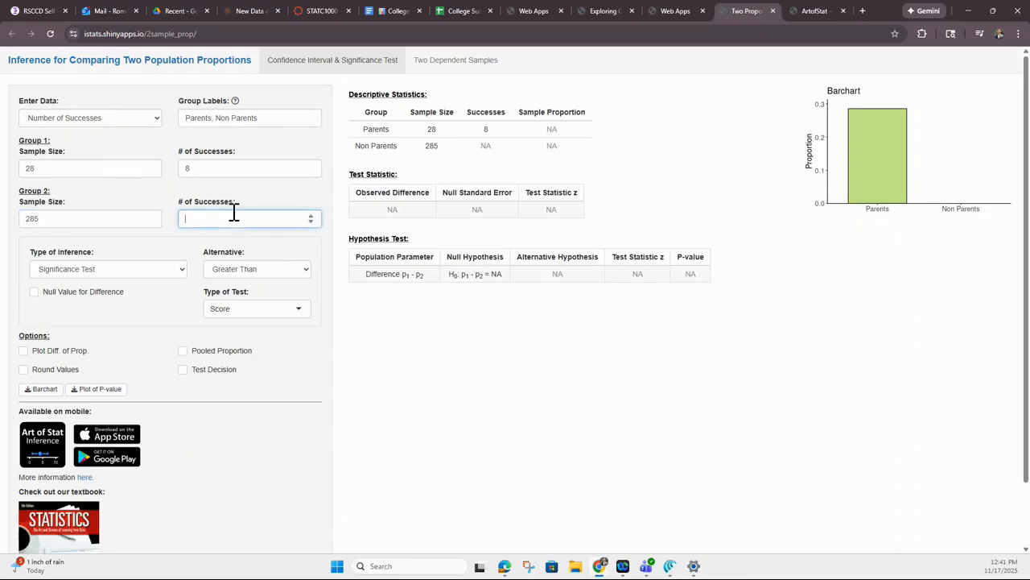
pyautogui.click(668, 12)
pyautogui.click(605, 12)
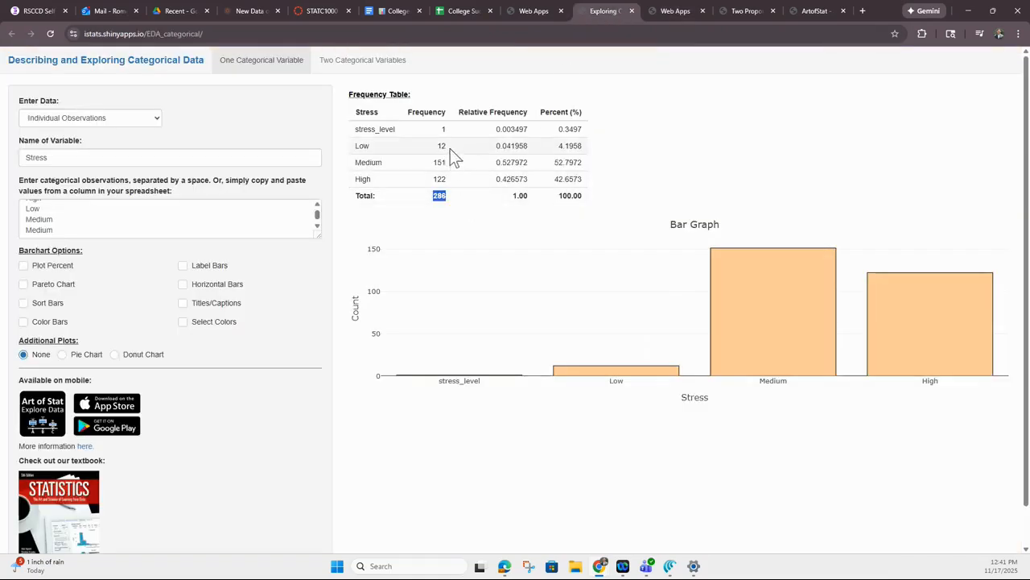
pyautogui.click(733, 16)
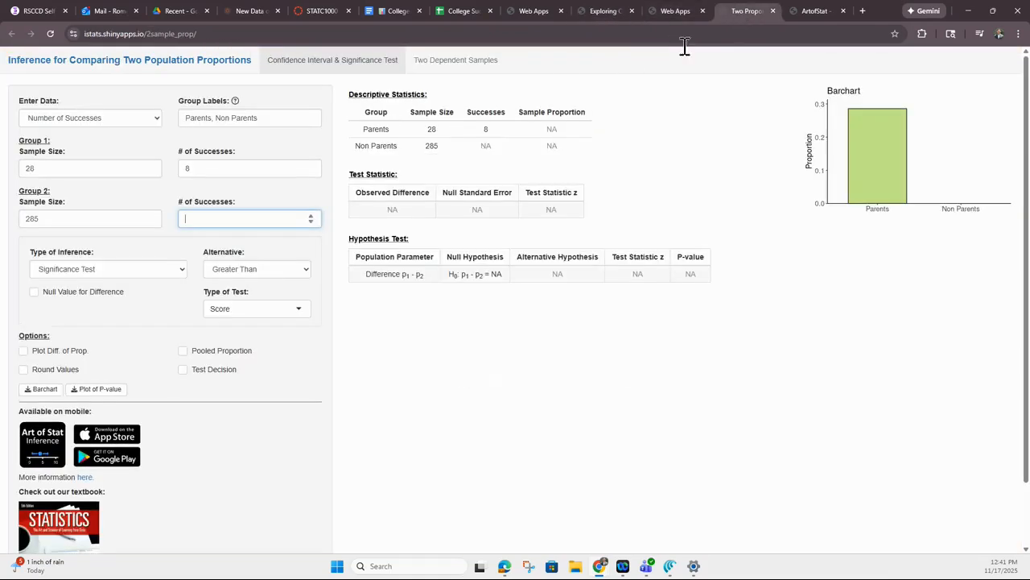
pyautogui.click(218, 220)
pyautogui.write('122')
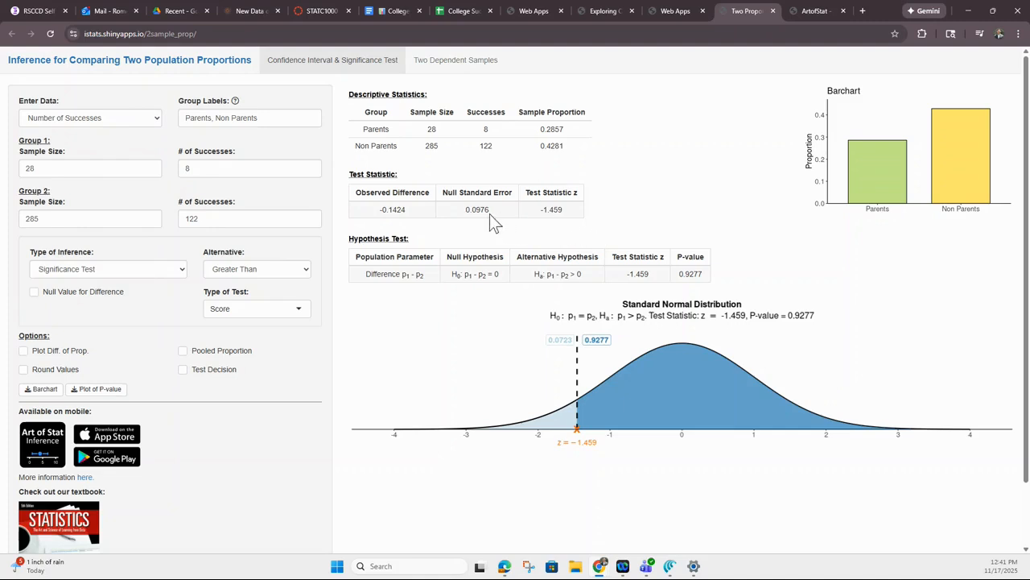
# Examine the z test statistic, the P-value and the null hypothesis in the significance test results
pyautogui.moveTo(538, 211); pyautogui.dragTo(574, 211)
pyautogui.moveTo(678, 274); pyautogui.dragTo(710, 279)
pyautogui.click(452, 278)
pyautogui.moveTo(451, 273); pyautogui.dragTo(499, 273)
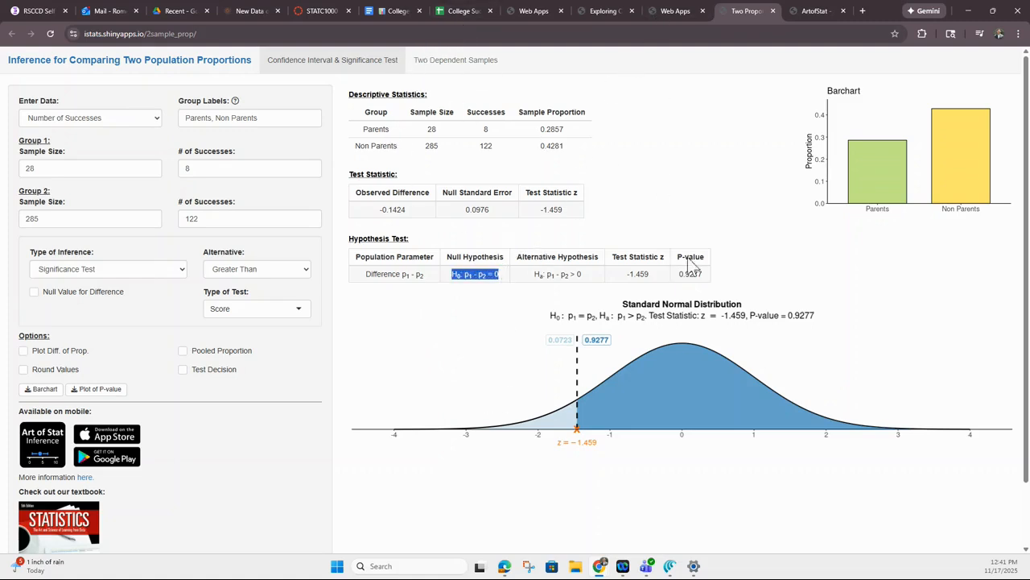
# Switch back to the College Success Well Being Project Data sheet
pyautogui.click(668, 12)
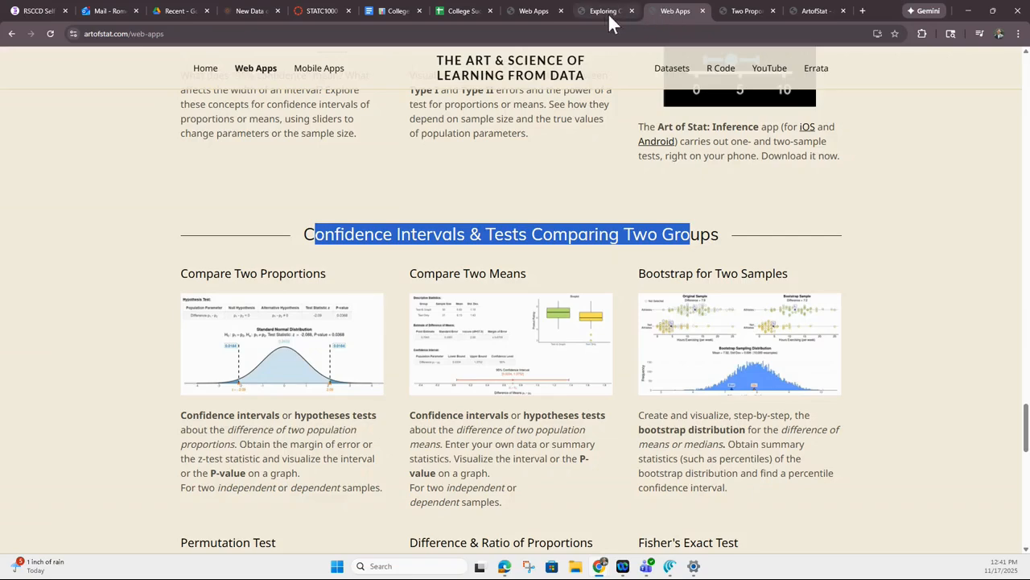
pyautogui.click(610, 11)
pyautogui.click(532, 12)
pyautogui.click(465, 13)
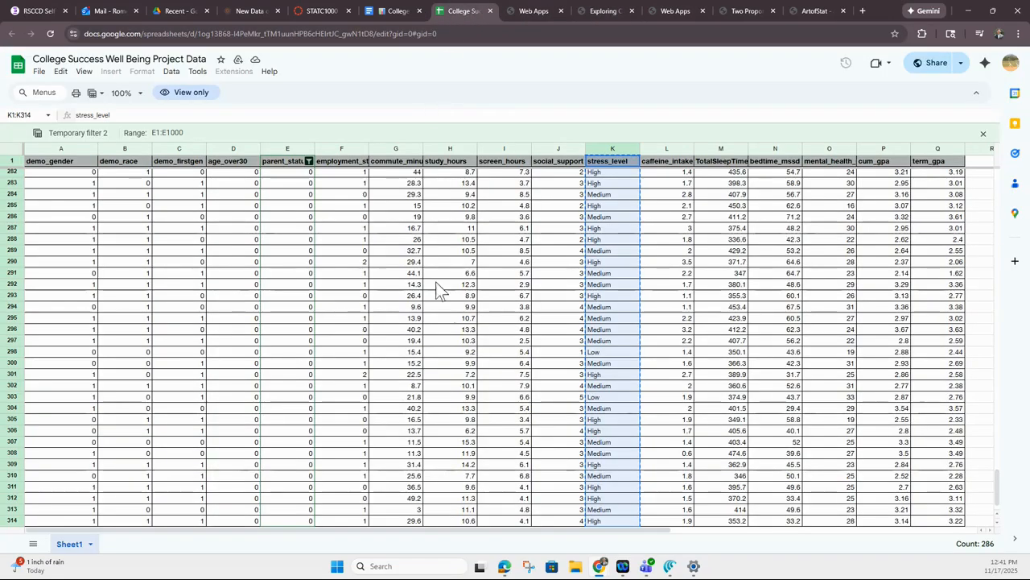